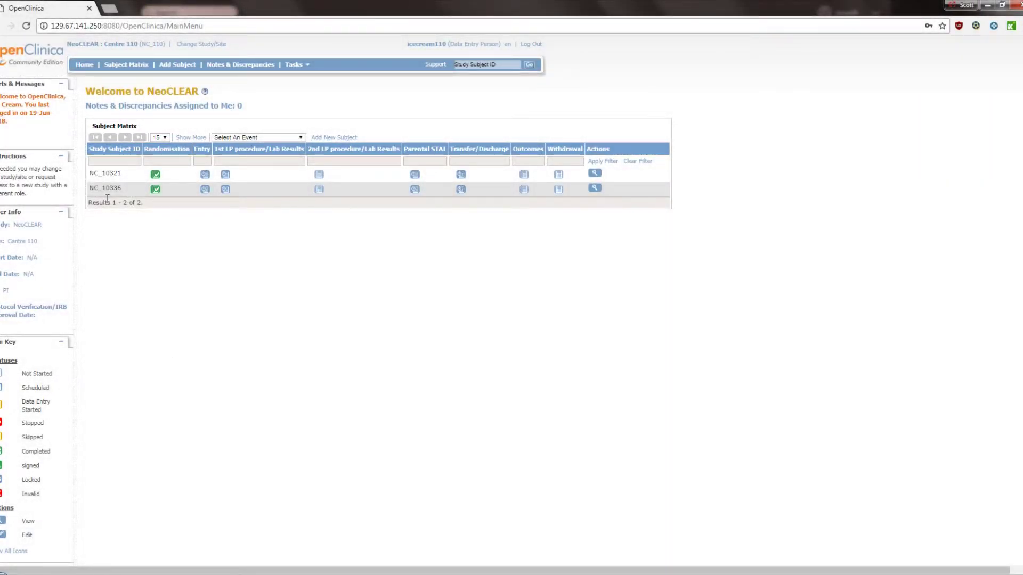
click(119, 160)
key(Return)
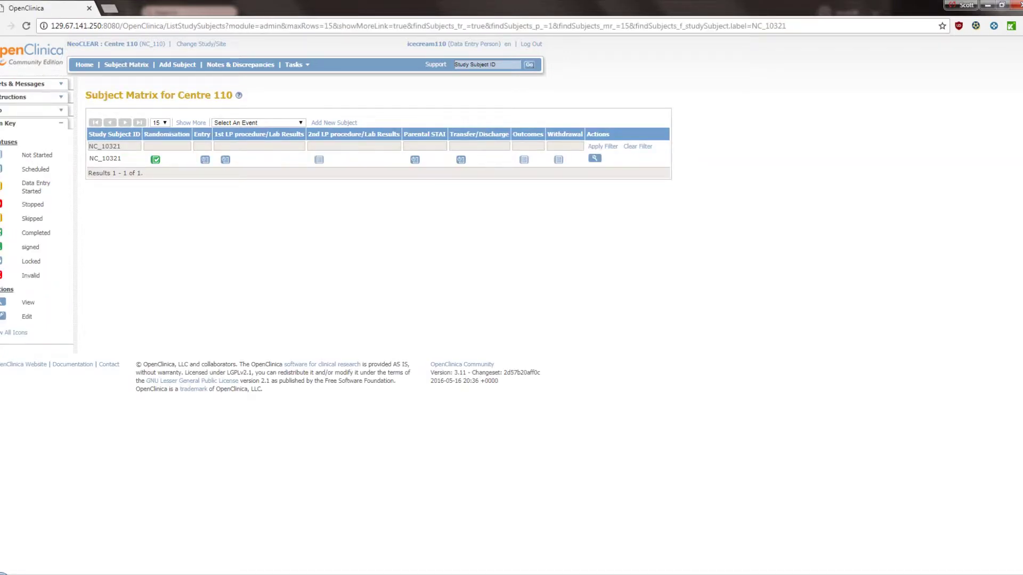
click(638, 147)
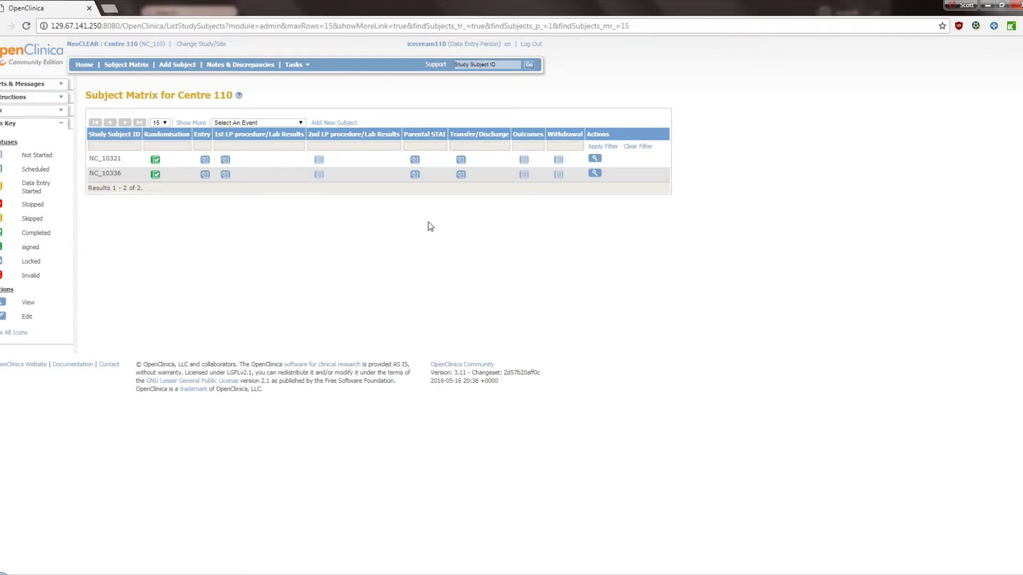
mouse_move(207, 166)
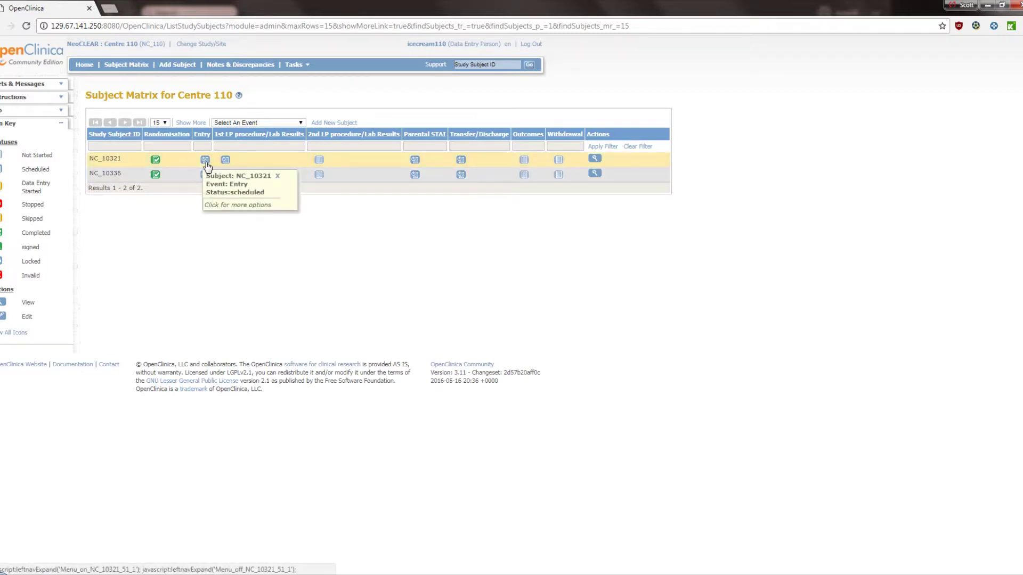
click(207, 165)
click(240, 210)
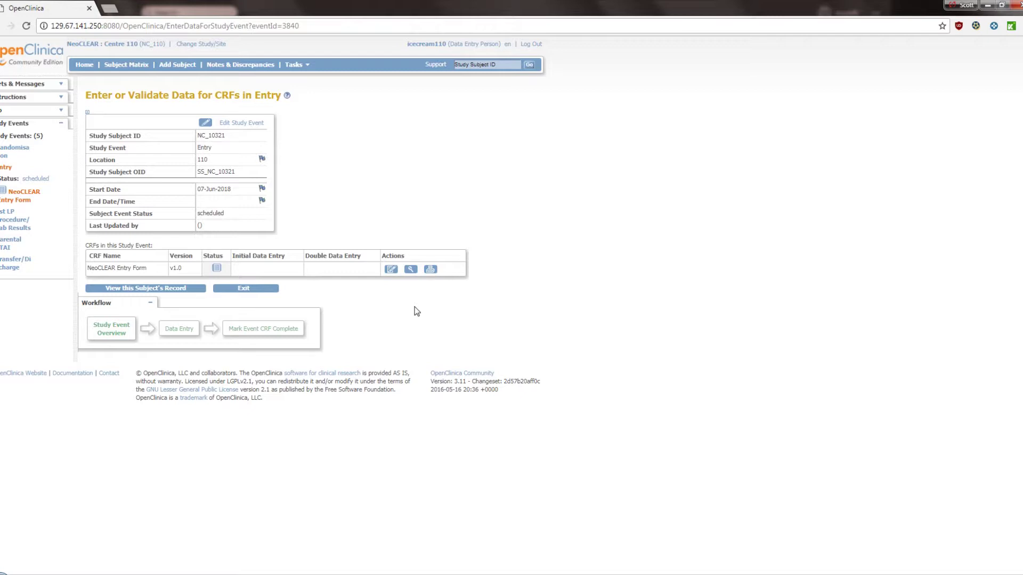
click(392, 270)
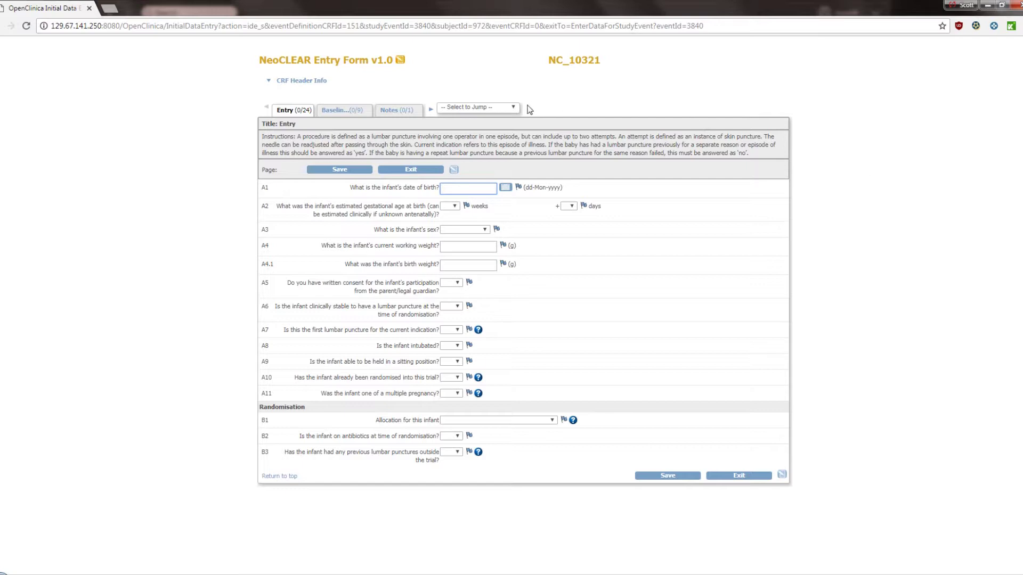
click(509, 108)
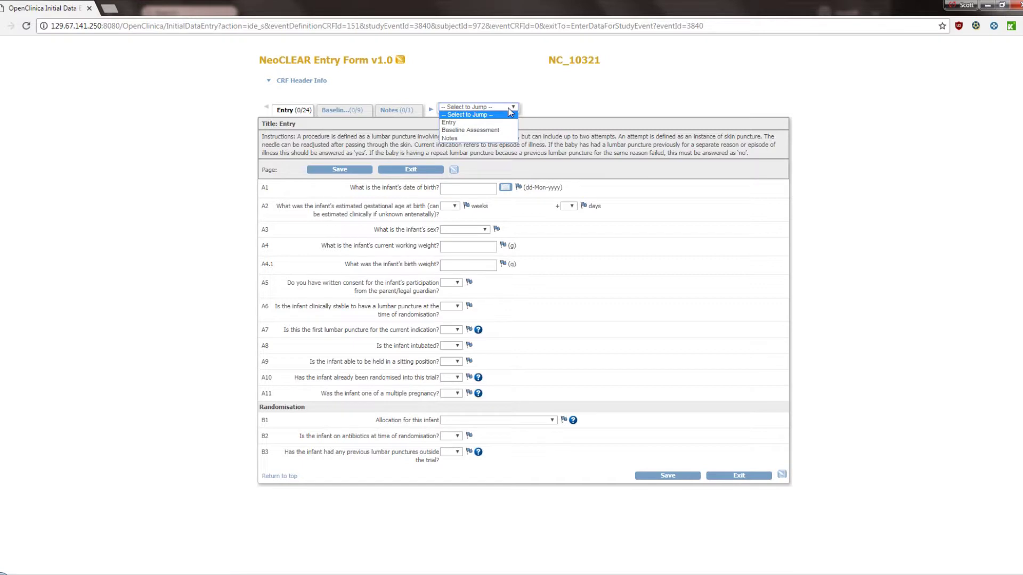
click(449, 122)
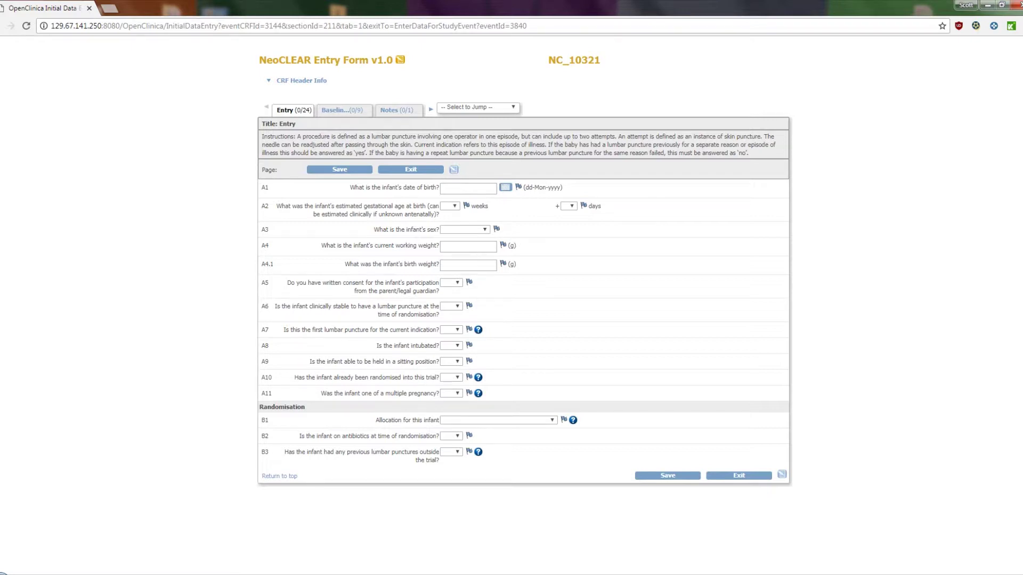
click(505, 188)
click(522, 214)
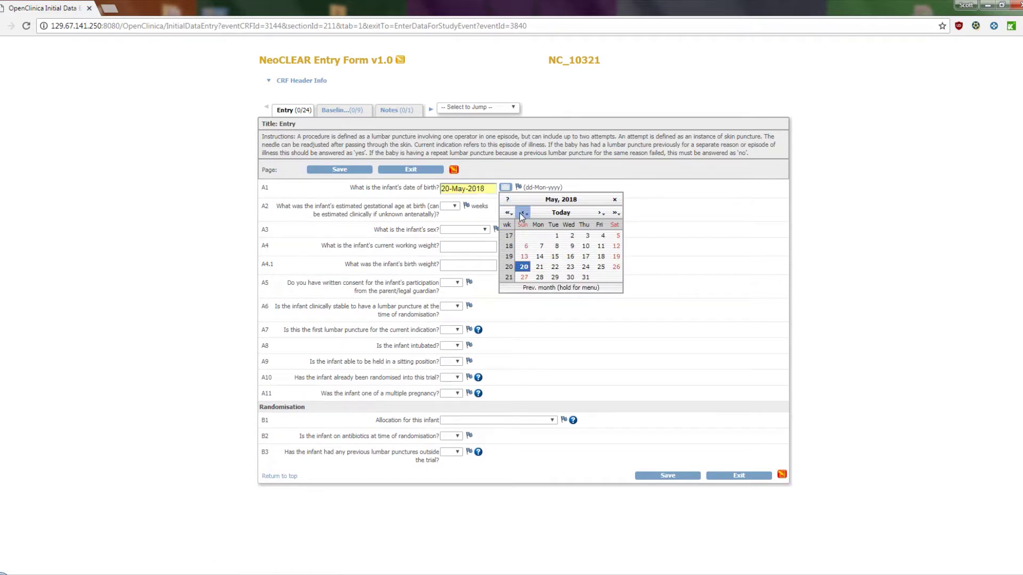
click(522, 214)
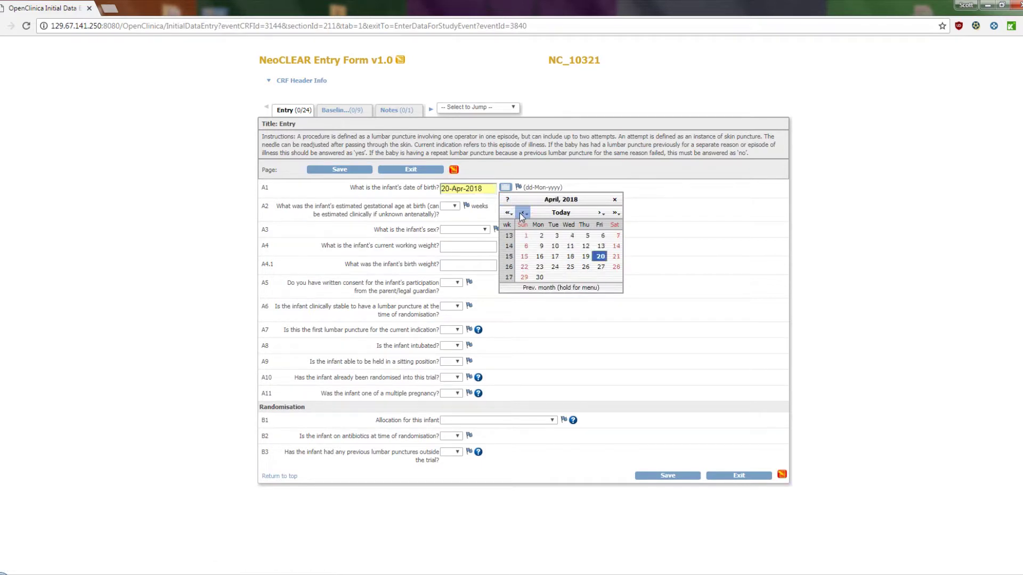
click(554, 247)
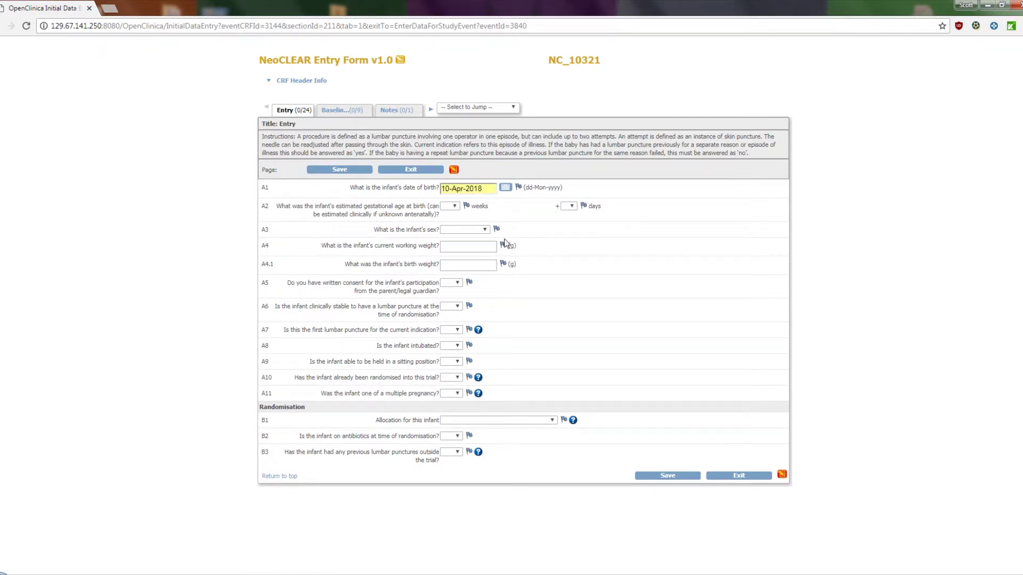
click(450, 206)
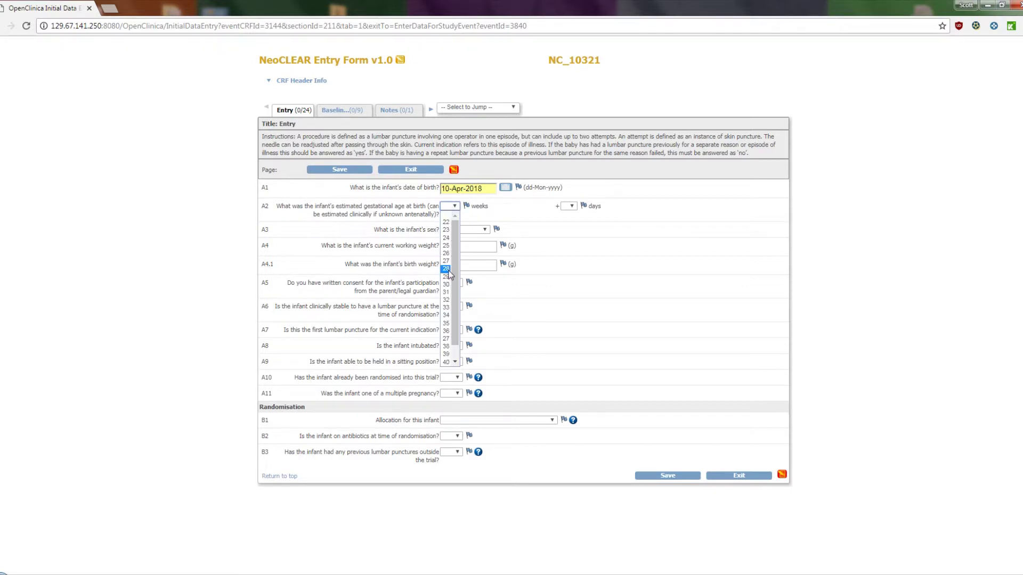
click(446, 269)
click(569, 207)
click(568, 246)
click(467, 230)
click(461, 254)
Enter working weight 4132 and birth weight 2899; answer Yes to written consent and clinical stability.
click(467, 248)
text(4132)
click(467, 266)
text(2899)
click(452, 284)
click(450, 300)
click(452, 307)
click(450, 324)
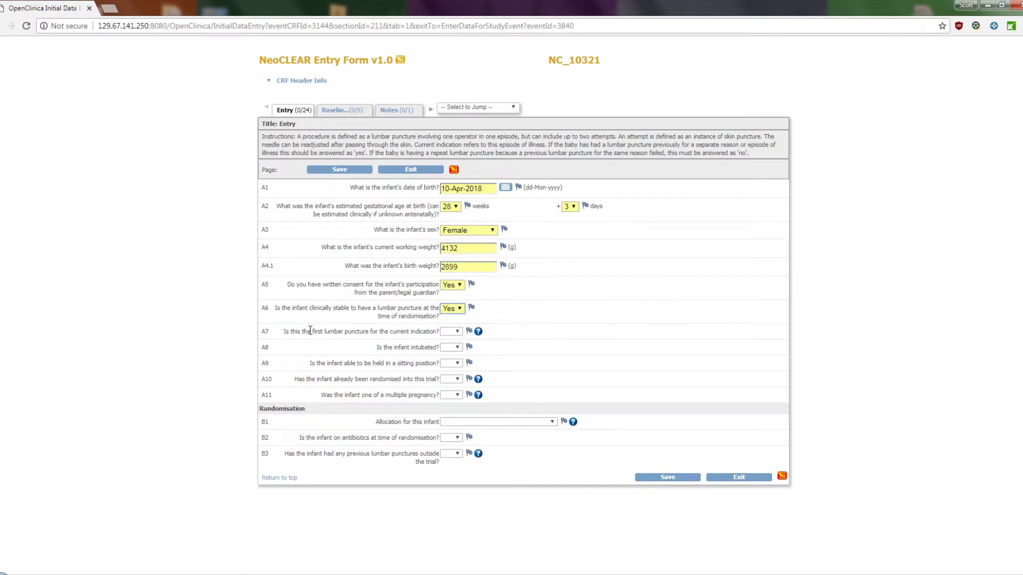
Answer first LP Yes, intubated No, able to sit Yes, already randomised No, multiple pregnancy No.
mouse_move(478, 332)
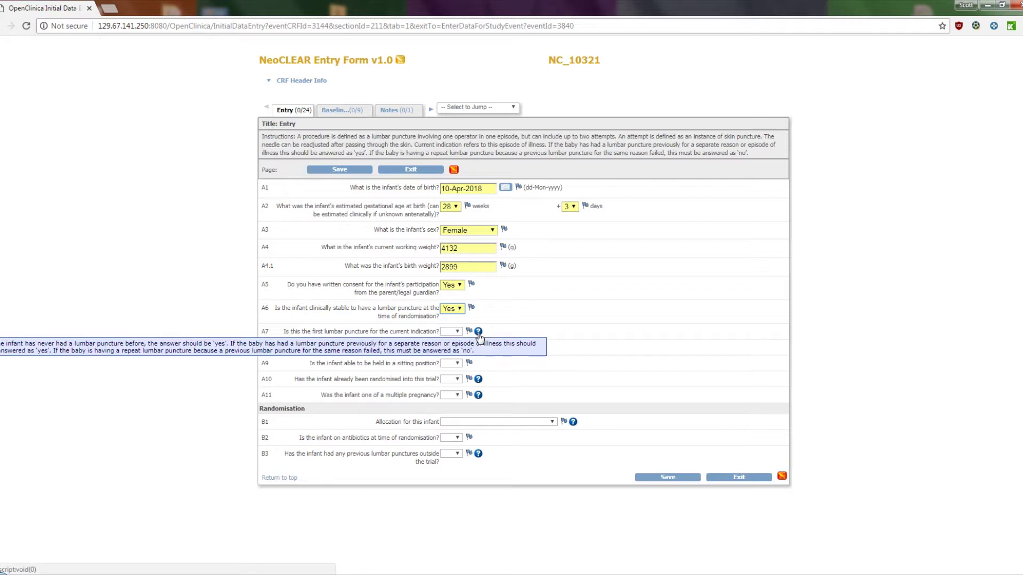
click(454, 332)
click(451, 348)
click(453, 350)
click(451, 372)
click(452, 367)
click(451, 383)
click(452, 384)
click(447, 399)
click(452, 402)
click(448, 416)
Allocate lying position with early stylet removal, antibiotics No, previous LP 01-Jun-2018, CSF No; save.
click(509, 429)
click(453, 453)
click(448, 472)
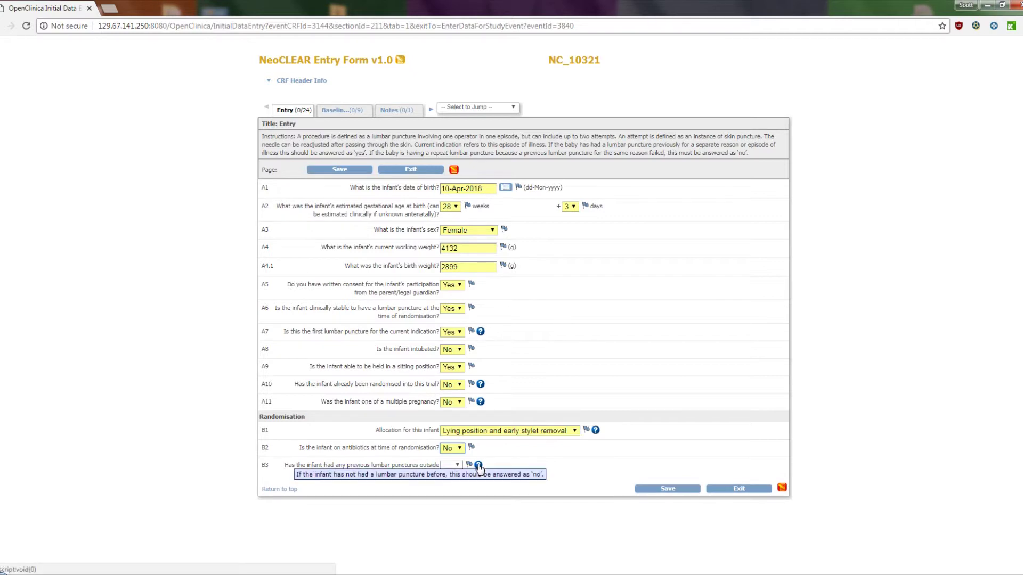
click(451, 465)
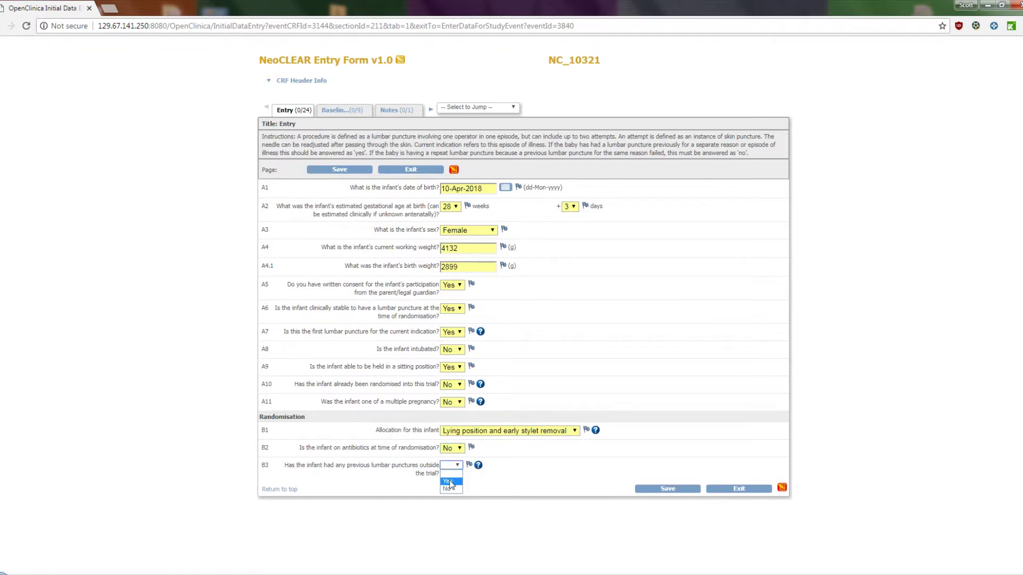
click(450, 481)
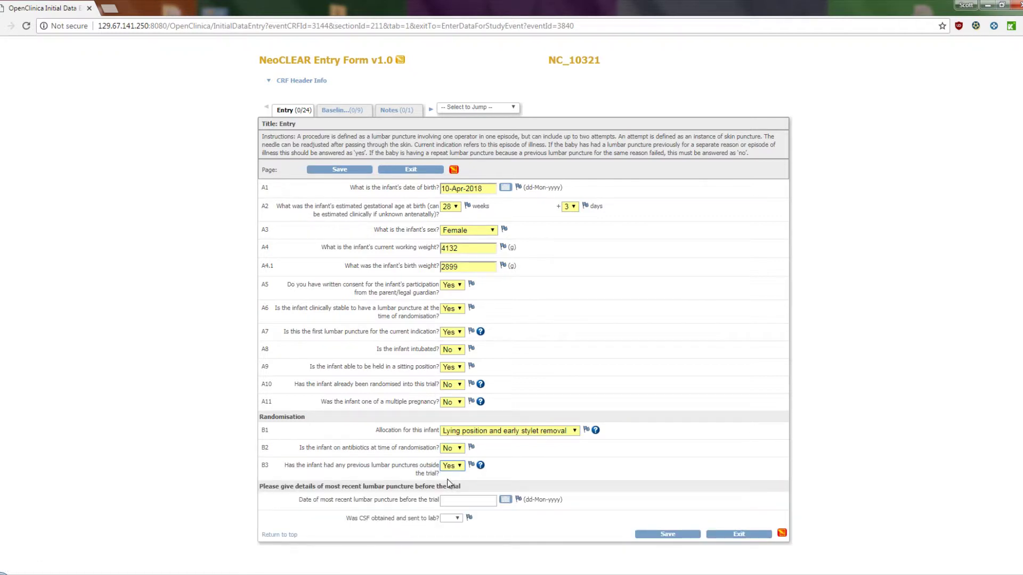
click(504, 501)
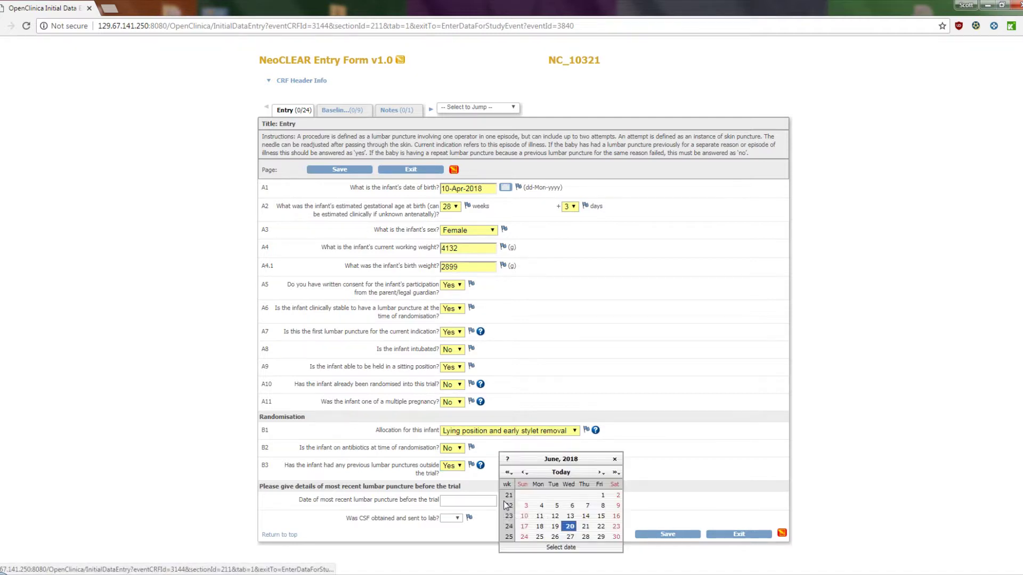
click(603, 496)
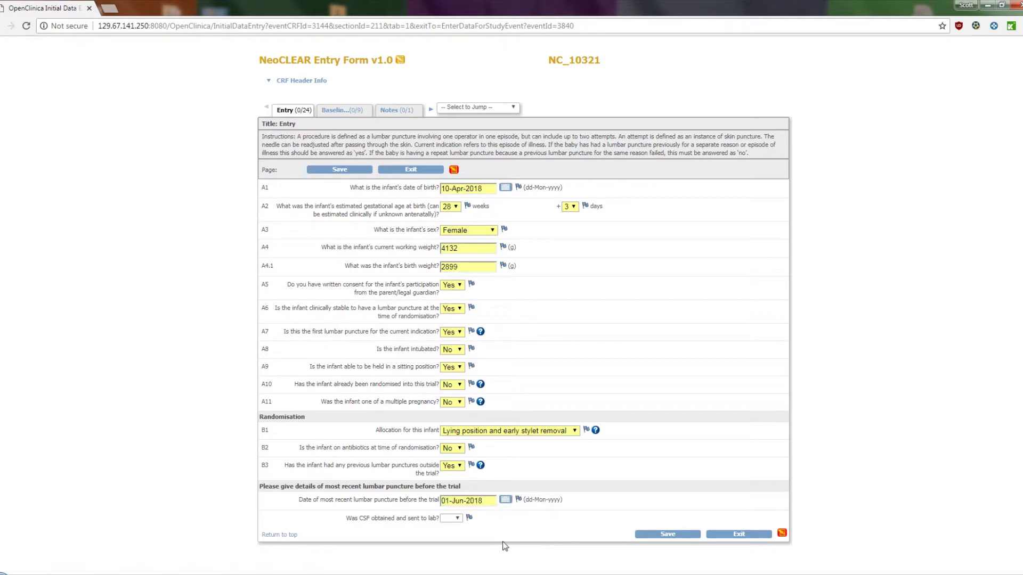
click(450, 519)
click(453, 542)
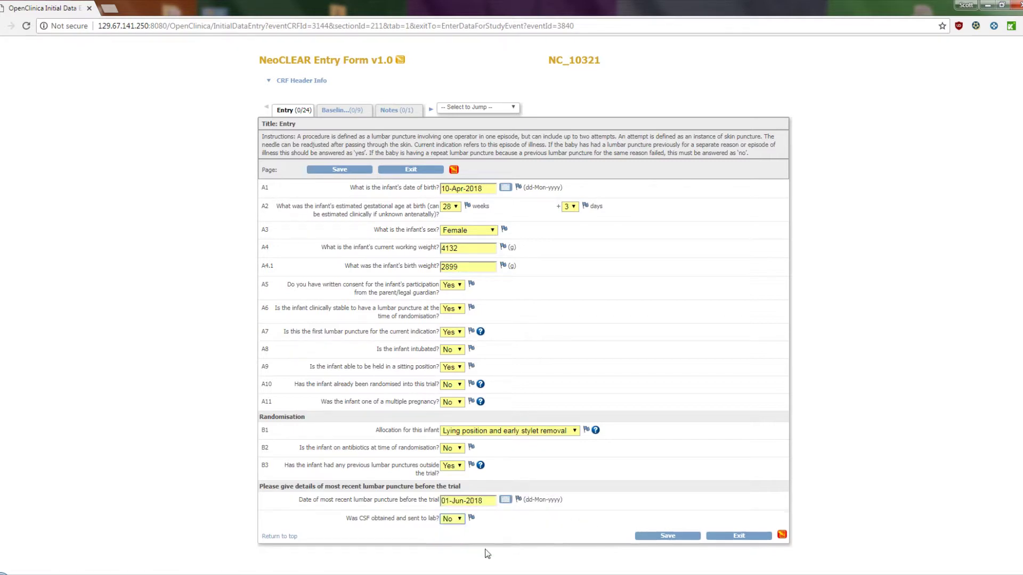
click(668, 536)
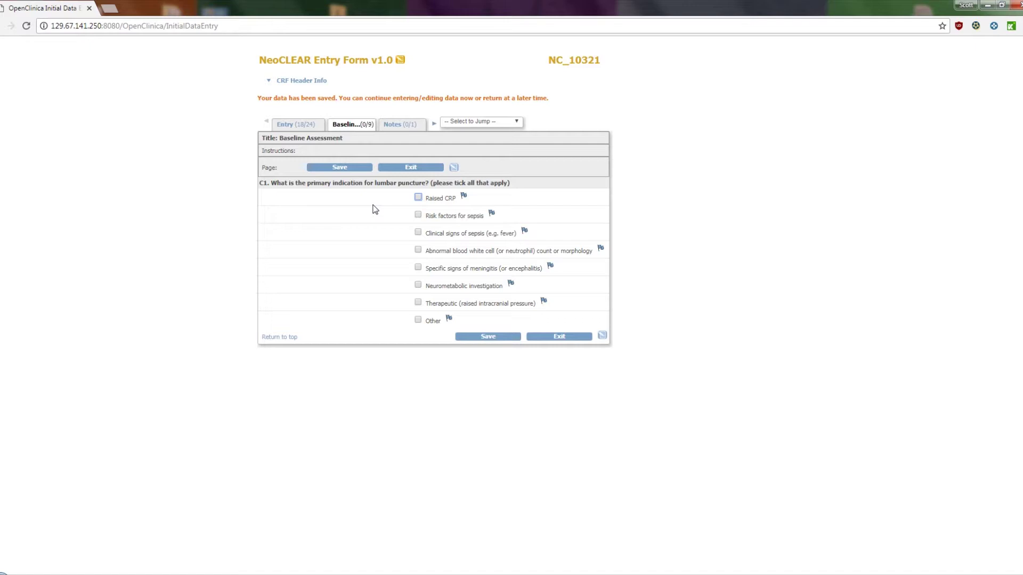
Tick Raised CRP, Clinical signs of sepsis and Neurometabolic investigation as indications, then save.
click(418, 198)
click(417, 233)
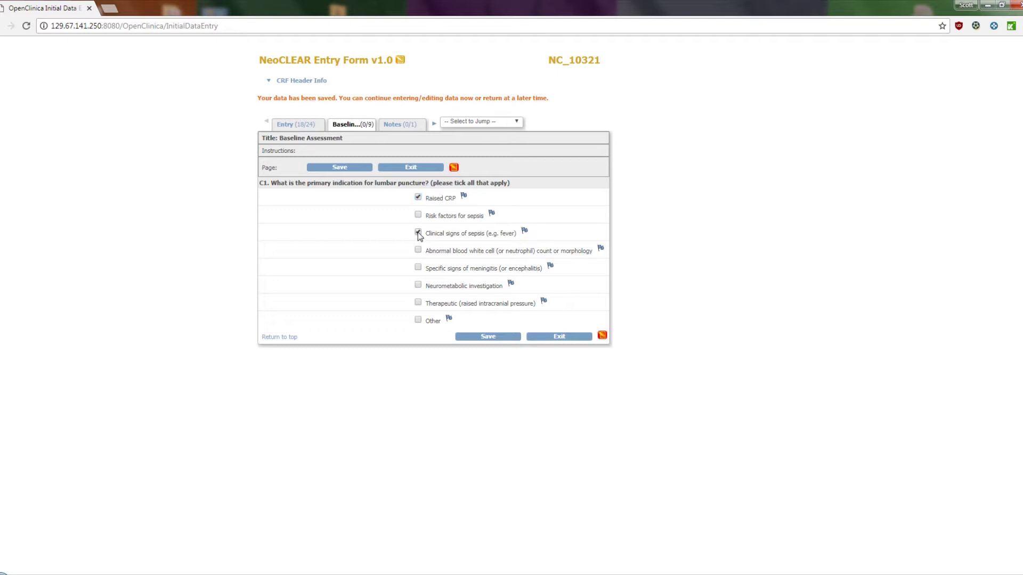
click(418, 285)
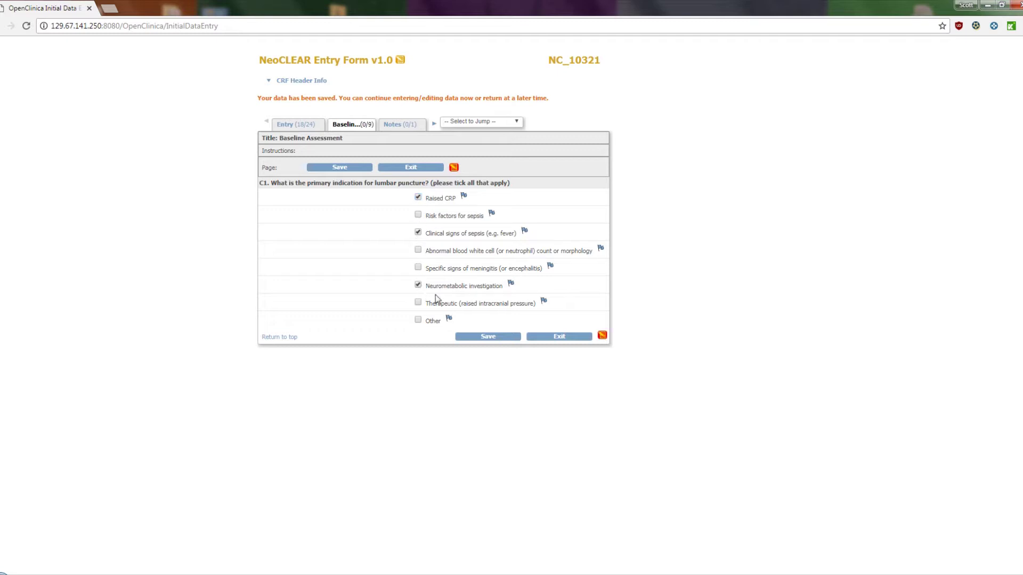
click(493, 336)
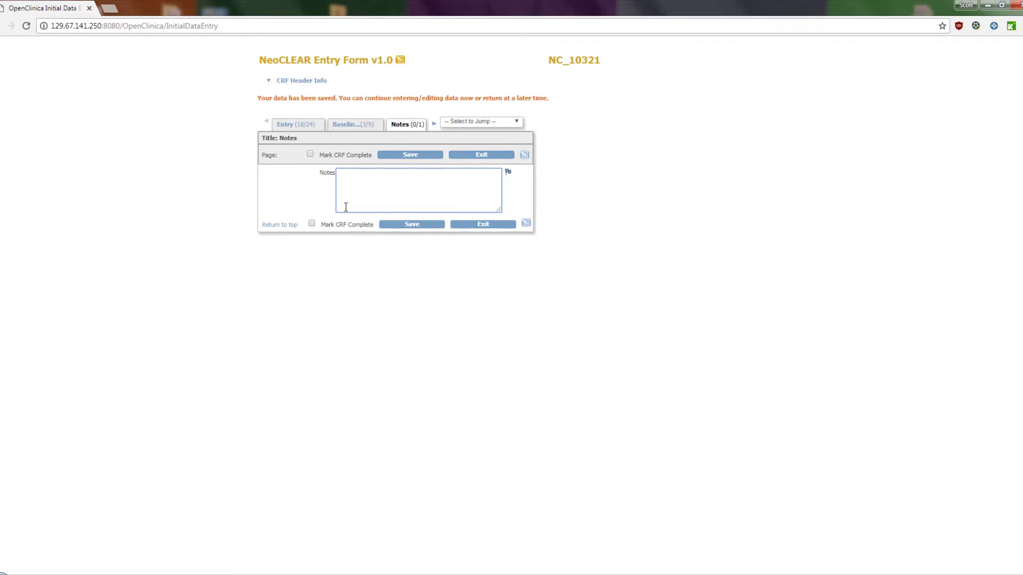
Tick Mark CRF Complete, confirm it, and save the Entry Form.
click(310, 155)
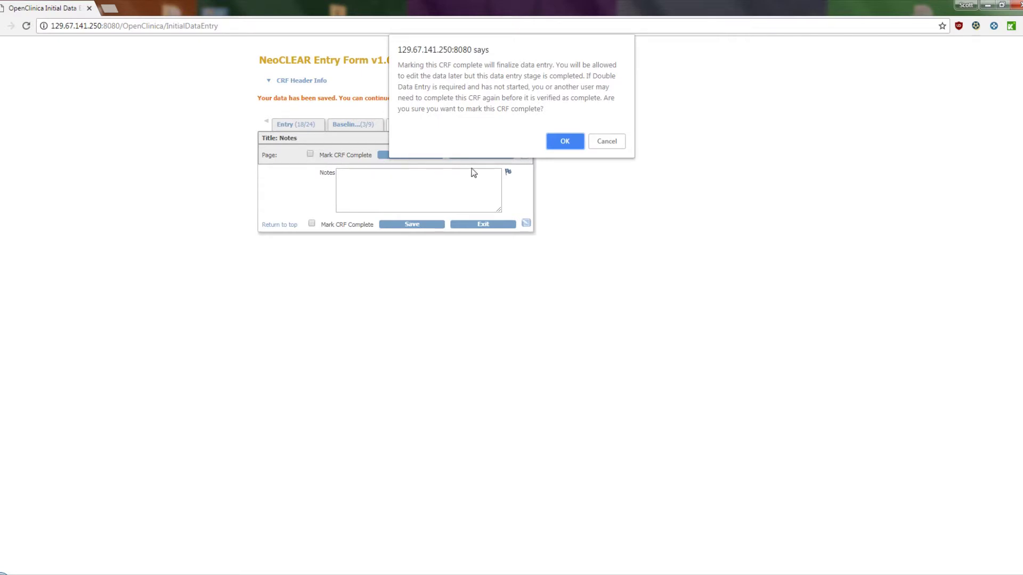
click(564, 141)
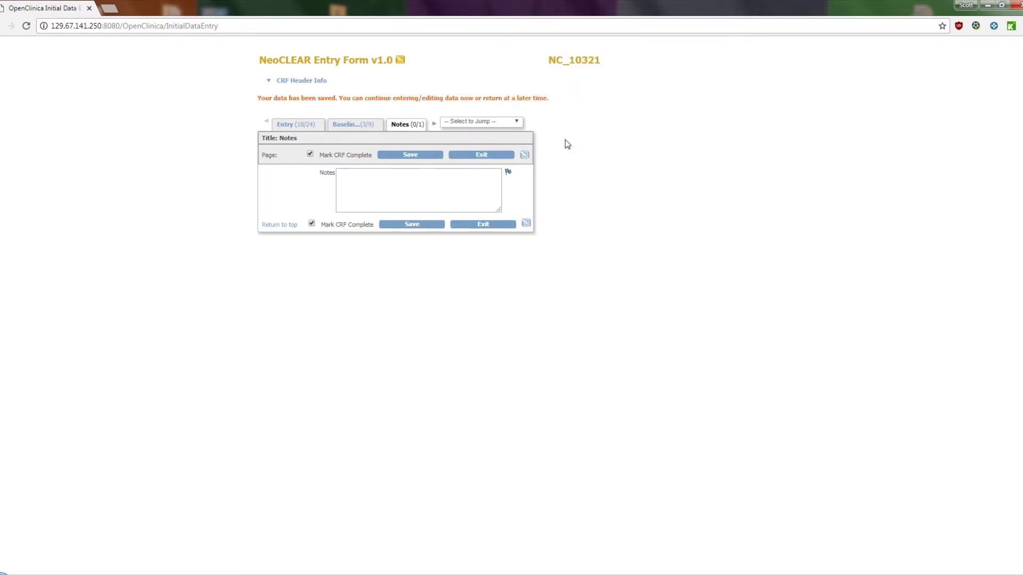
click(411, 157)
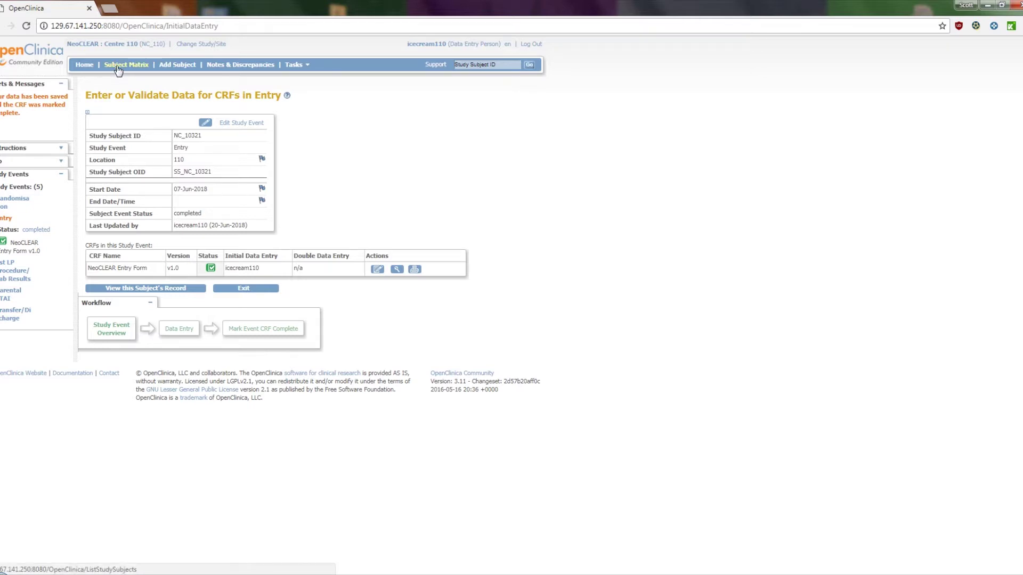
click(118, 68)
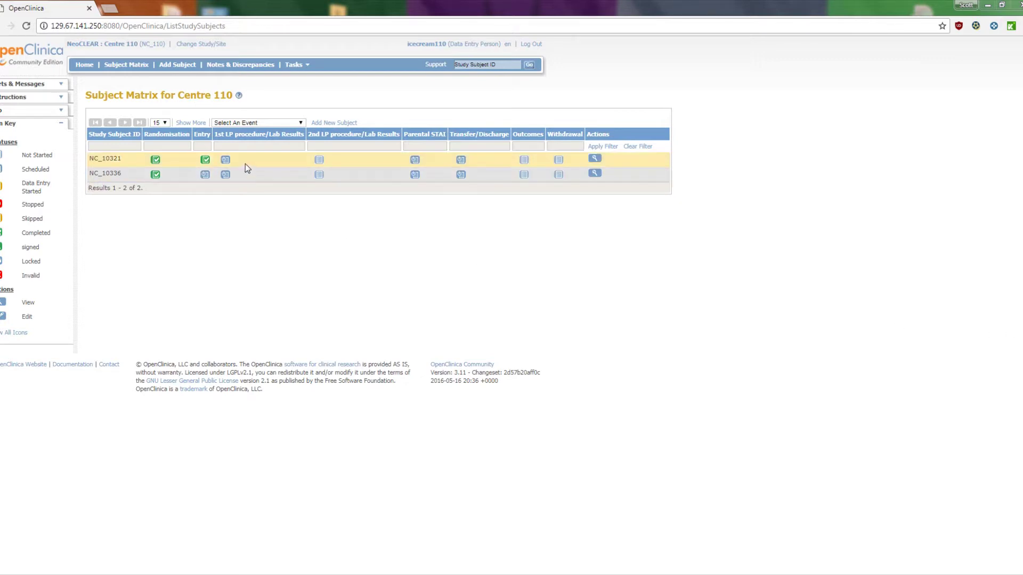
mouse_move(229, 167)
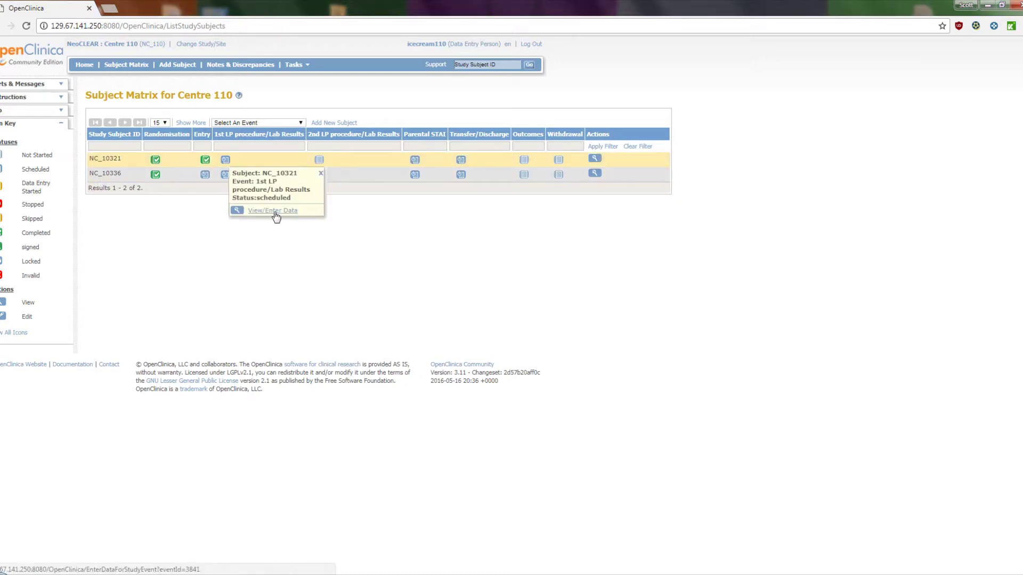
click(272, 211)
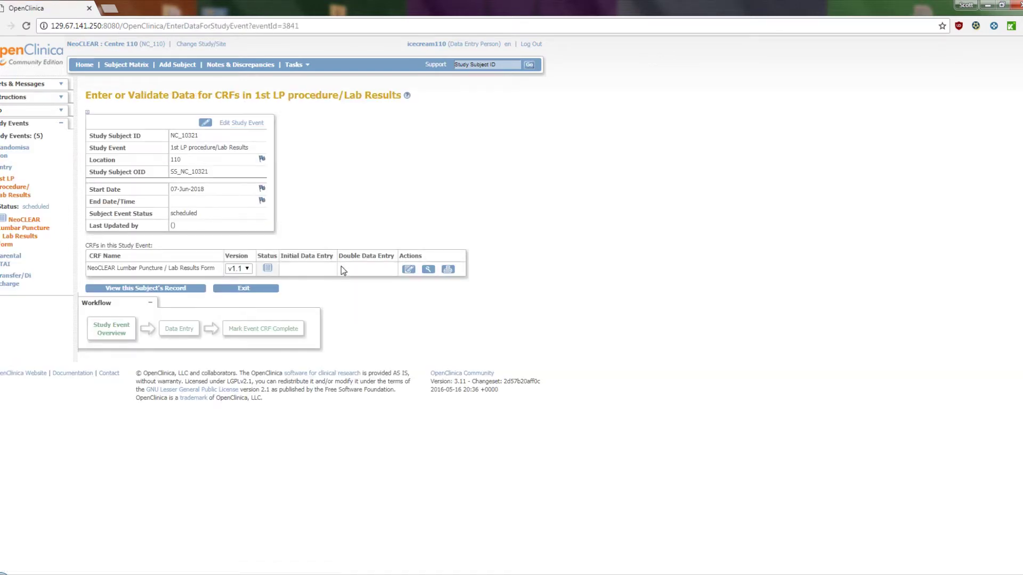
click(409, 271)
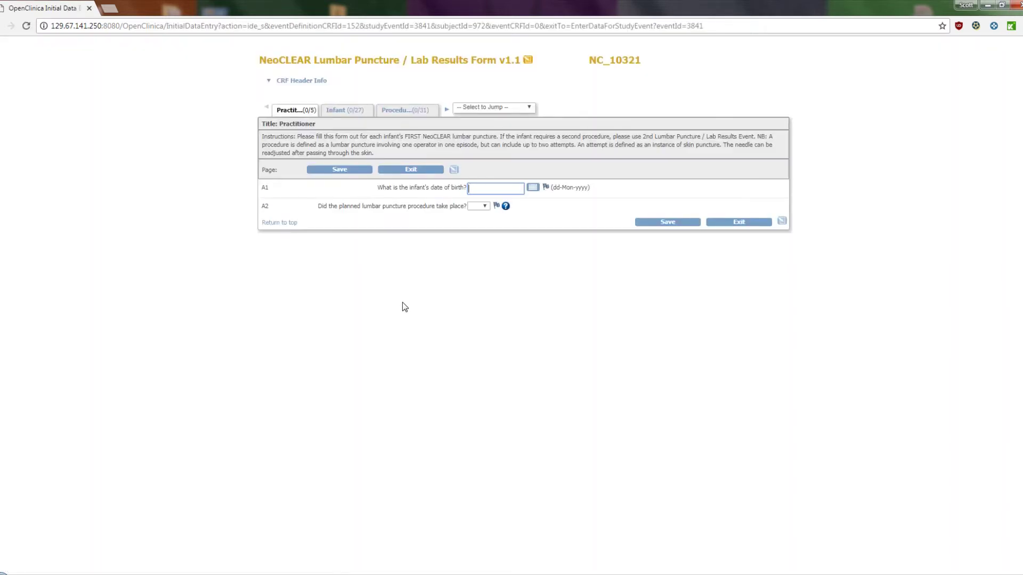
Save Practitioner answers: birth date 10-Apr-2018, procedure took place Yes, and the clinician's name.
click(533, 187)
click(552, 213)
click(582, 246)
click(484, 207)
click(479, 222)
click(486, 224)
text(Mr A Smith)
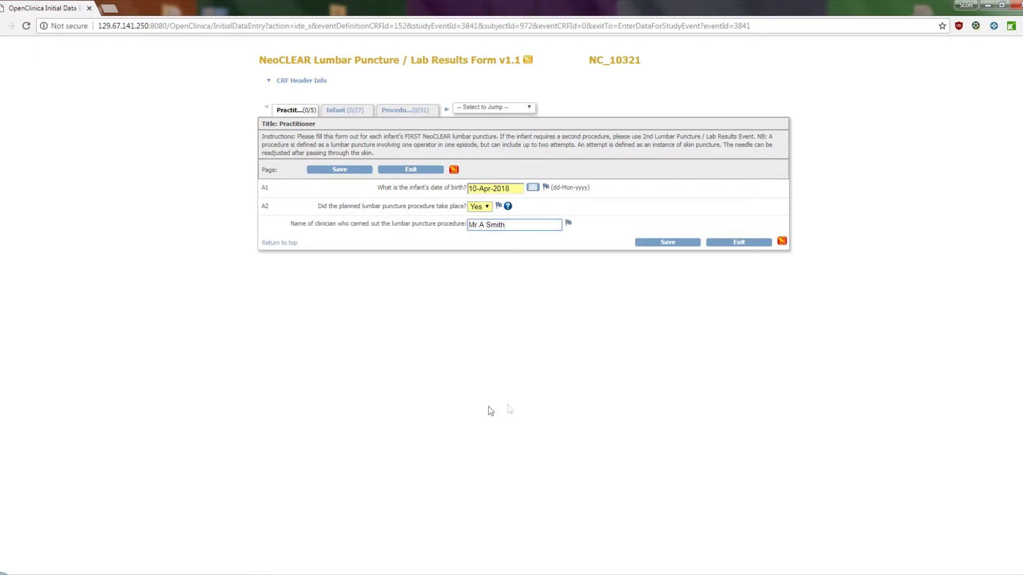
click(668, 243)
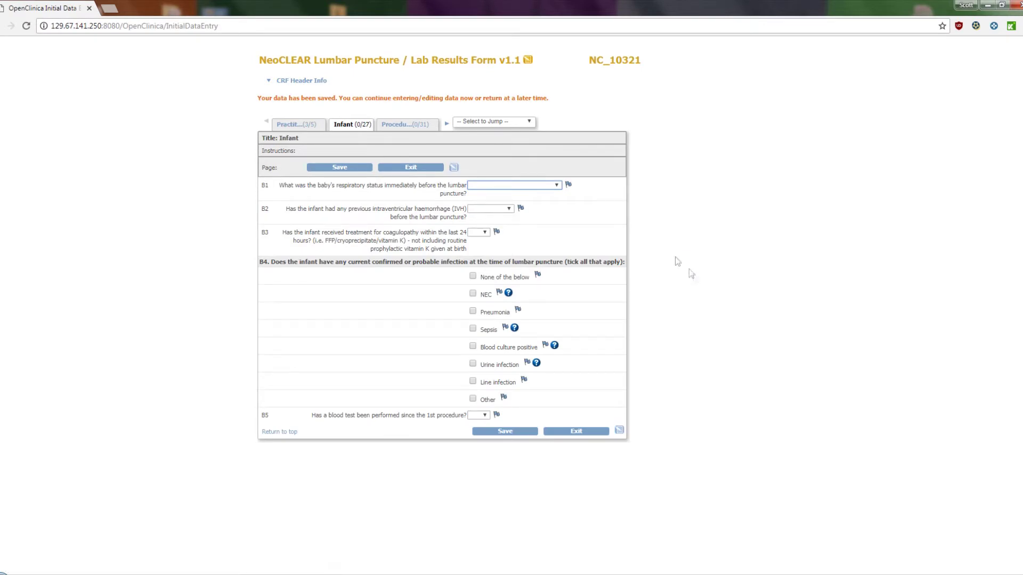
On the Infant page, set respiratory status Self-ventilating in air and previous IVH Yes, Grade IV.
click(553, 187)
click(548, 202)
click(500, 209)
click(474, 224)
click(485, 250)
click(485, 291)
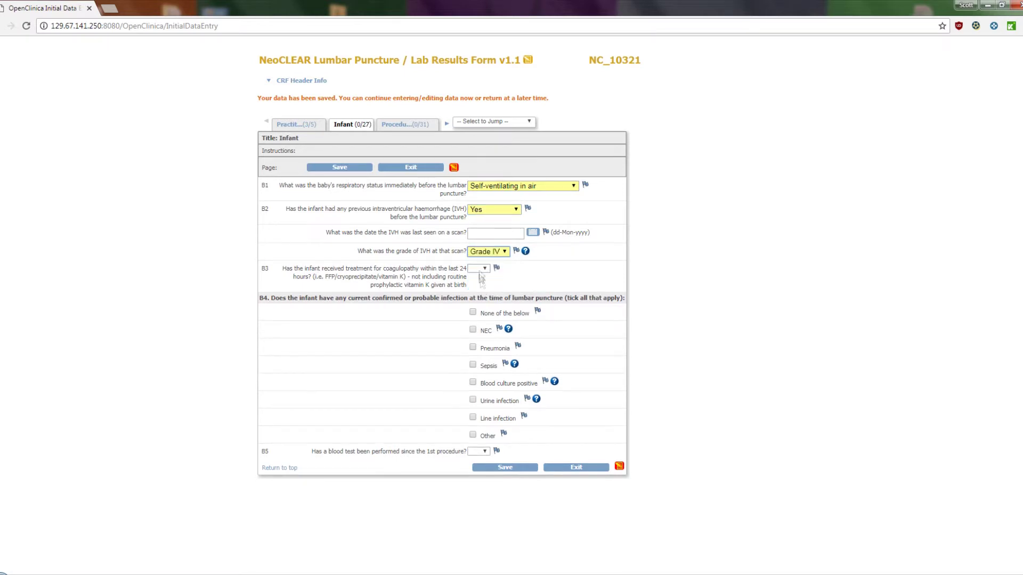
Answer coagulopathy treatment Yes, tick None and Line infection, blood test No, then save.
click(481, 270)
click(492, 287)
click(472, 312)
click(473, 417)
click(474, 453)
click(475, 483)
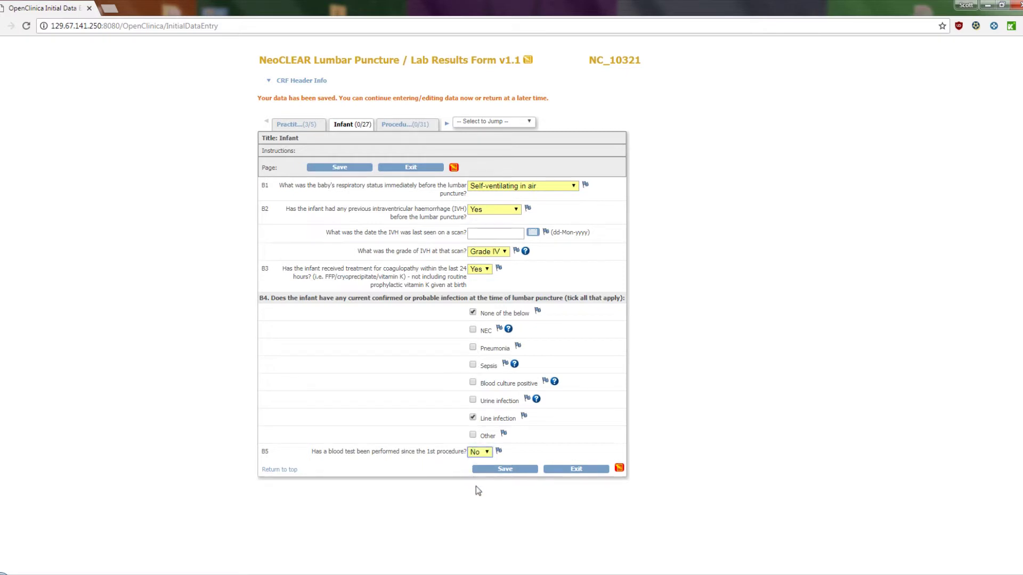
click(500, 468)
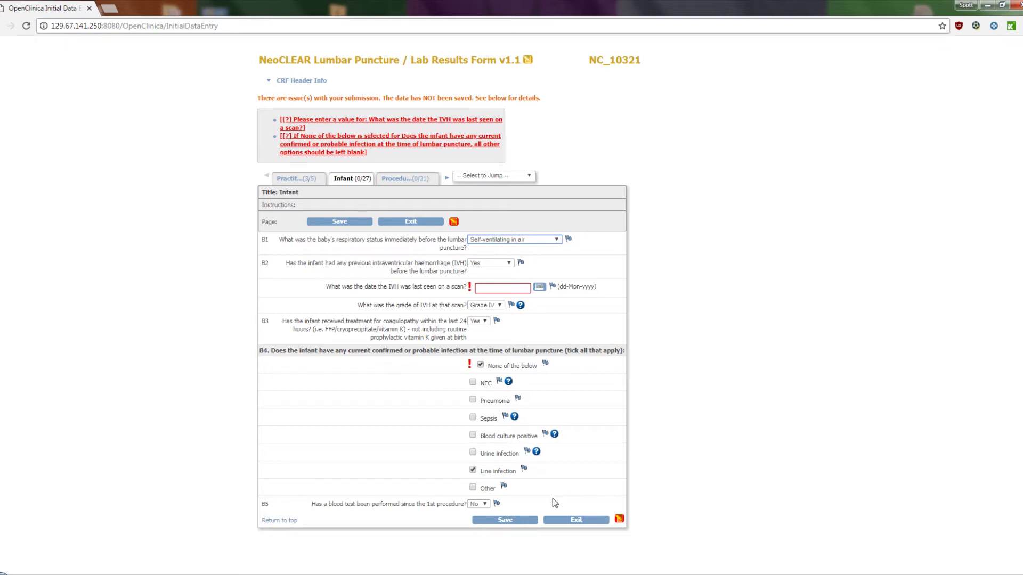
Untick Line infection, save the corrected Infant page, and return to Procedural details.
click(473, 470)
click(509, 520)
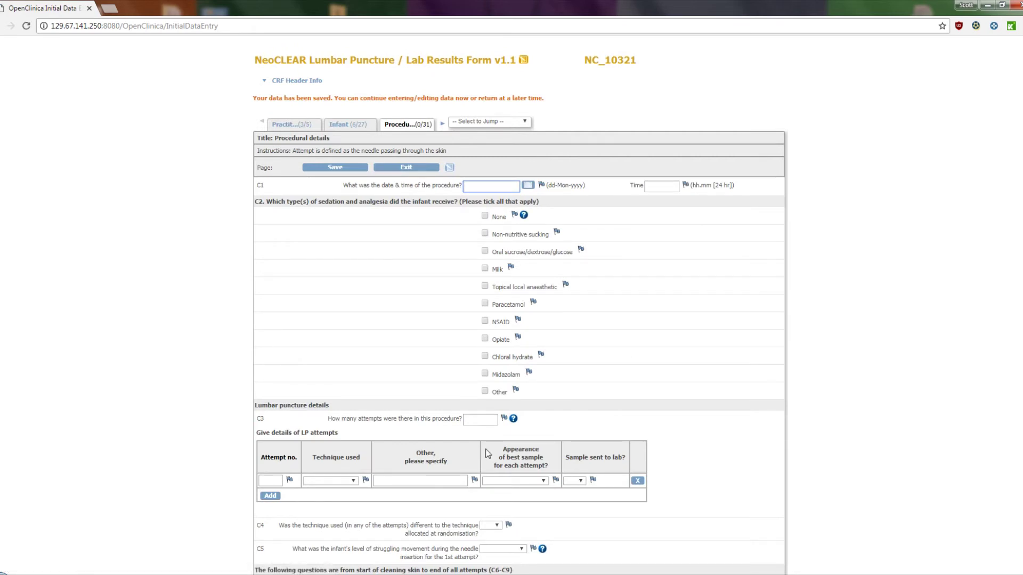
click(355, 128)
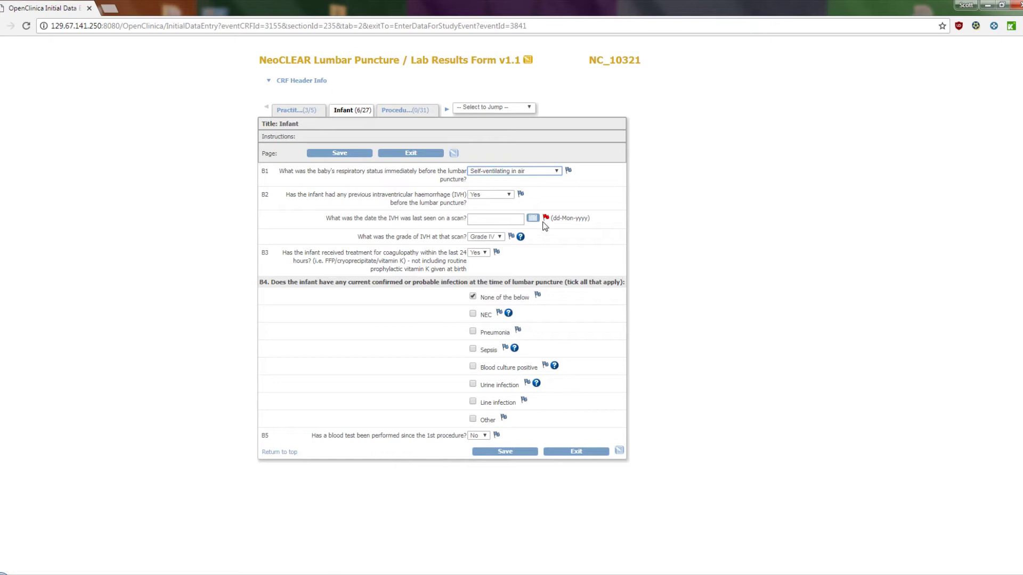
click(418, 112)
Set procedure date 09-Jun-2018, time 11.30, sedation None and number of attempts 1.
click(527, 171)
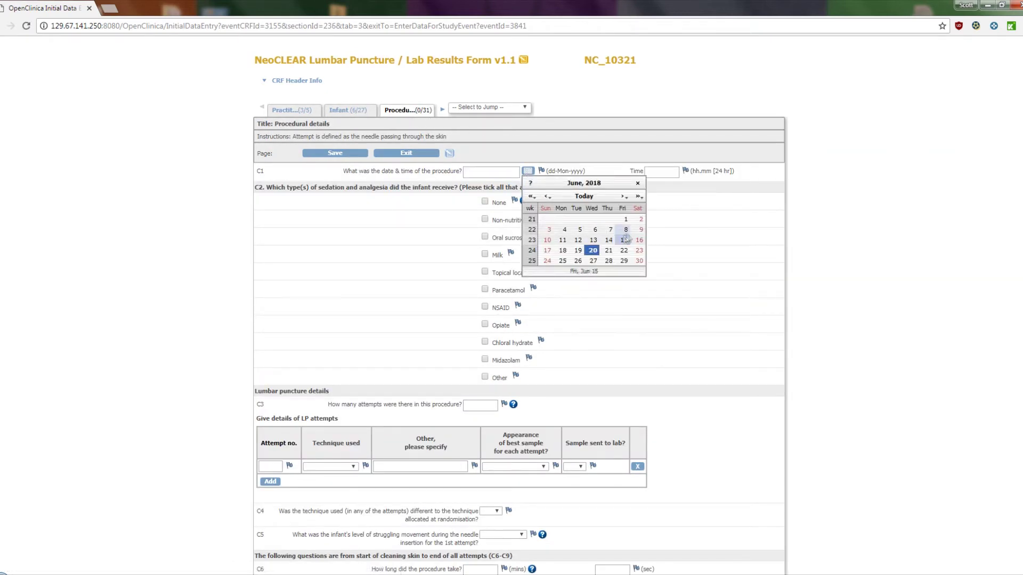
click(576, 229)
click(652, 171)
text(11.30)
scroll(669, 250, down, 2)
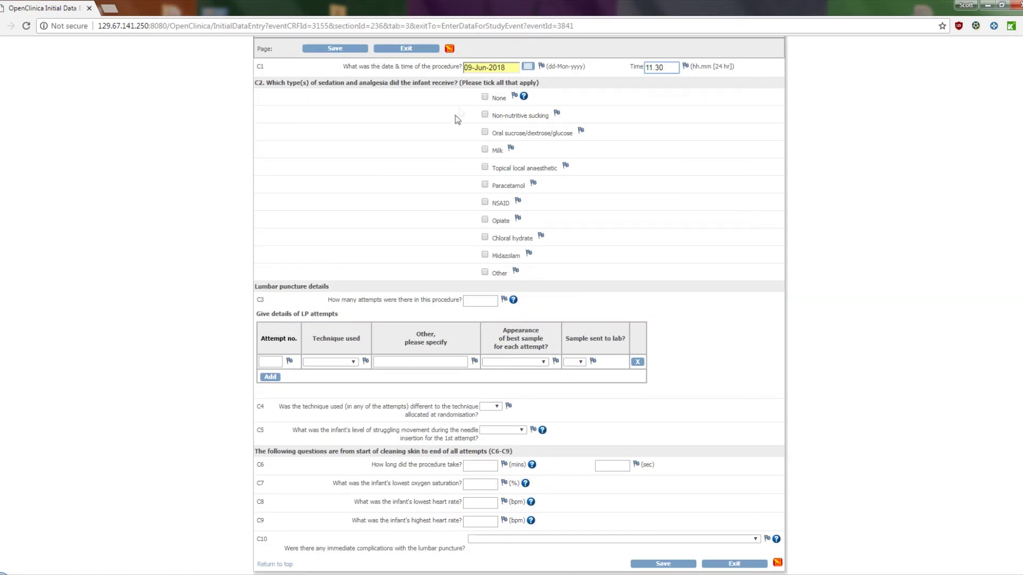
click(485, 96)
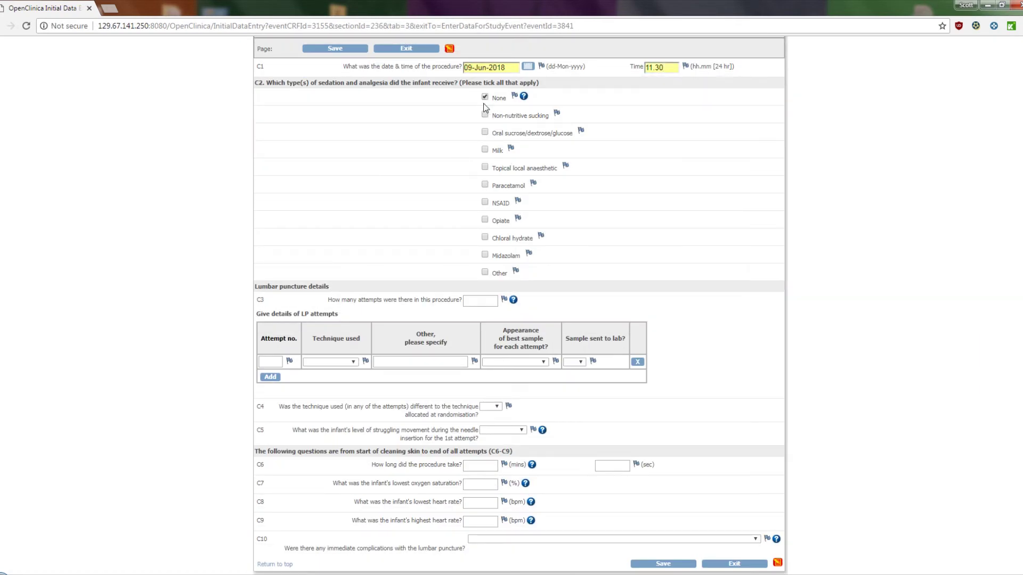
click(491, 306)
text(1)
Record attempt 1 as Sitting and ESR, Blood only sample, sent to lab Yes.
click(265, 363)
text(1)
click(330, 362)
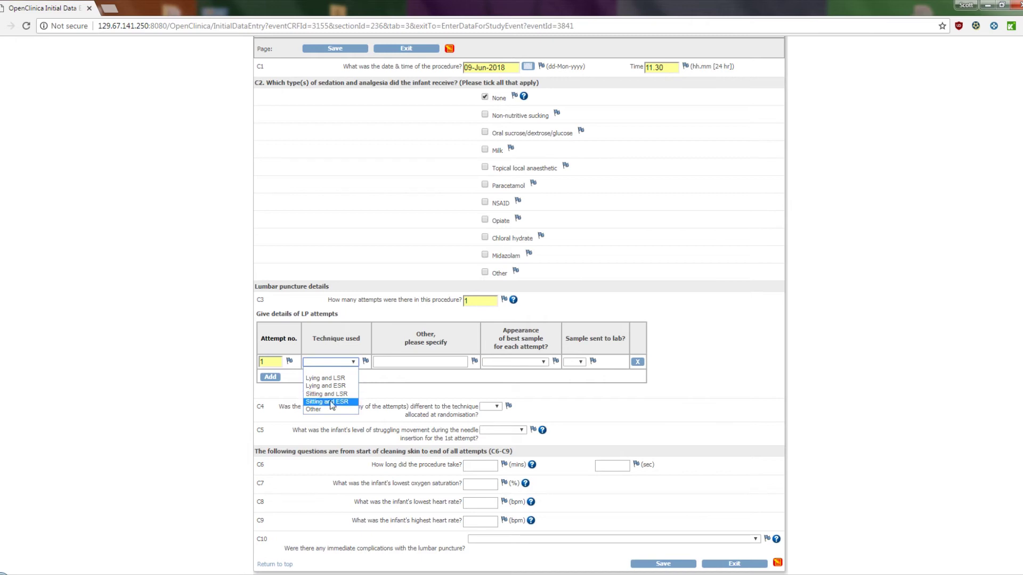
click(331, 402)
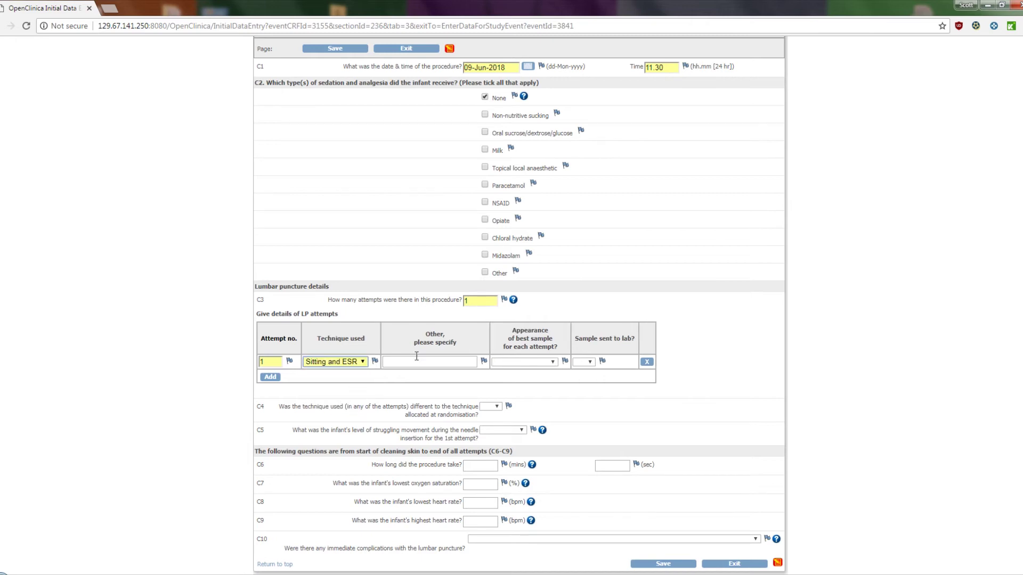
click(537, 362)
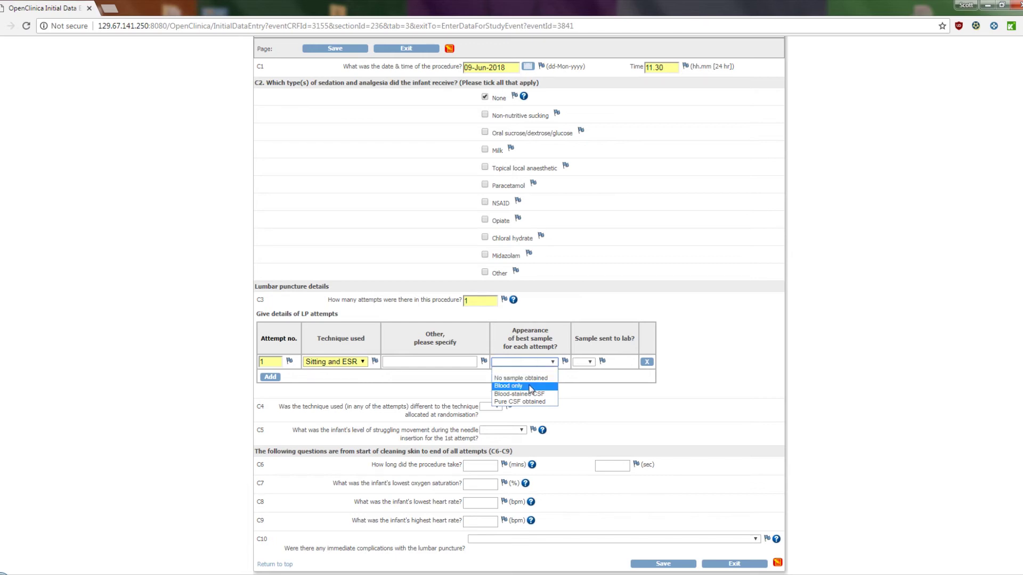
click(508, 386)
click(595, 363)
click(593, 379)
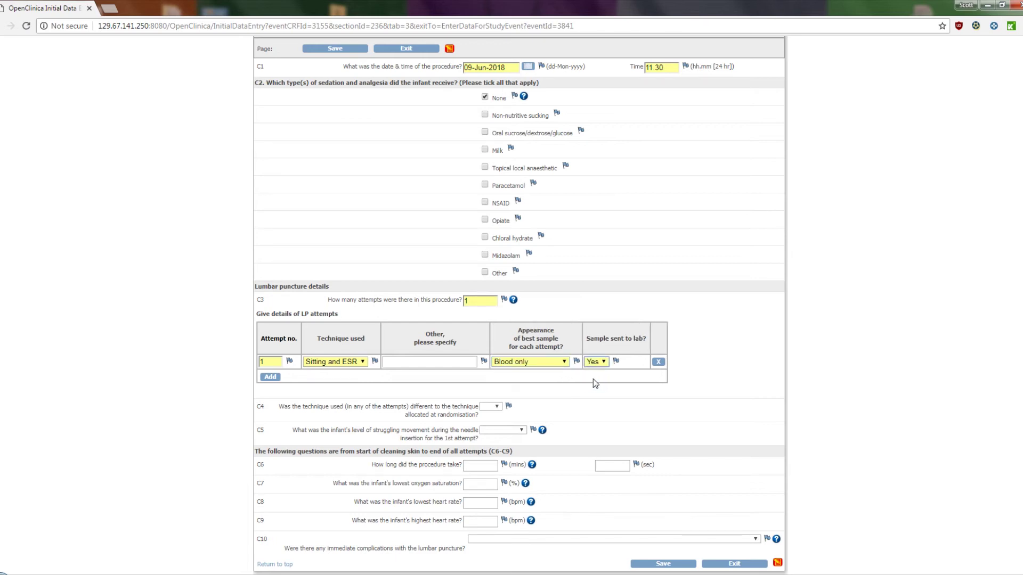
Set different technique No, struggling Moderate (2), duration 2 min 30 s, oxygen saturation 75.
click(491, 406)
click(489, 430)
click(494, 429)
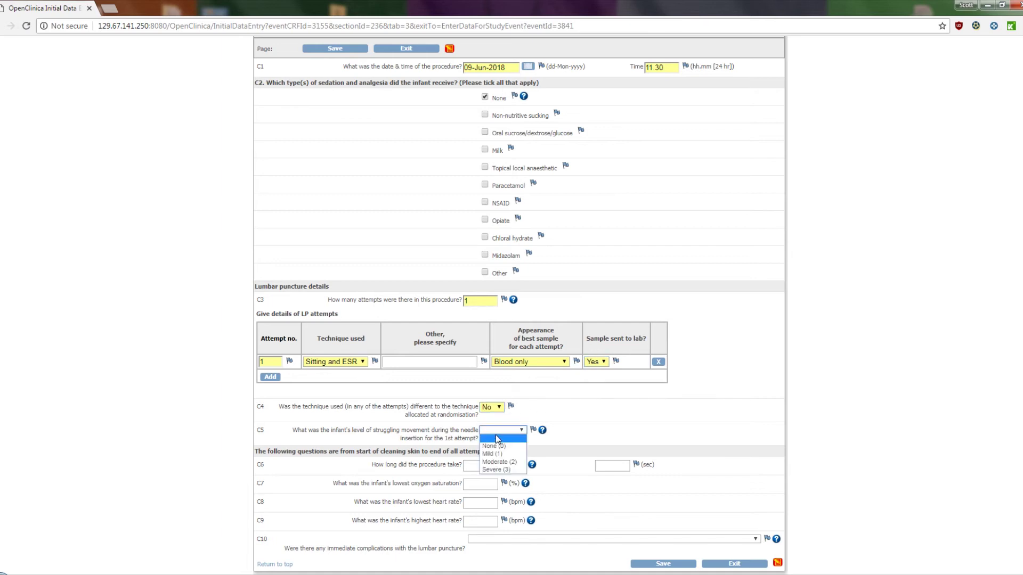
click(495, 464)
key(Tab)
text(2)
key(Tab)
text(30)
key(Tab)
text(75)
Enter heart rate range 100 to 160, complications None, and save the procedural details.
click(480, 501)
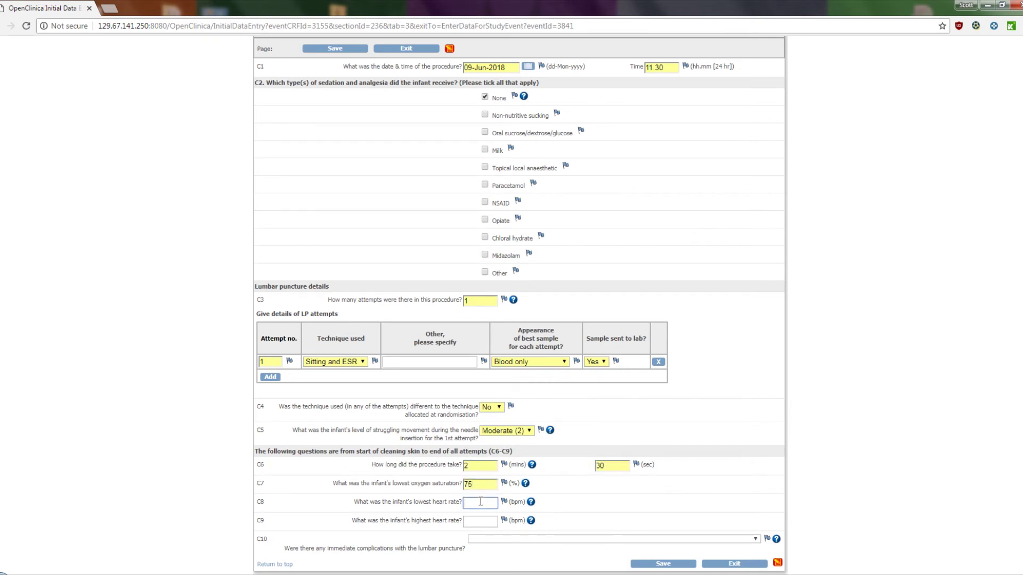
text(100)
key(Tab)
text(160)
click(522, 540)
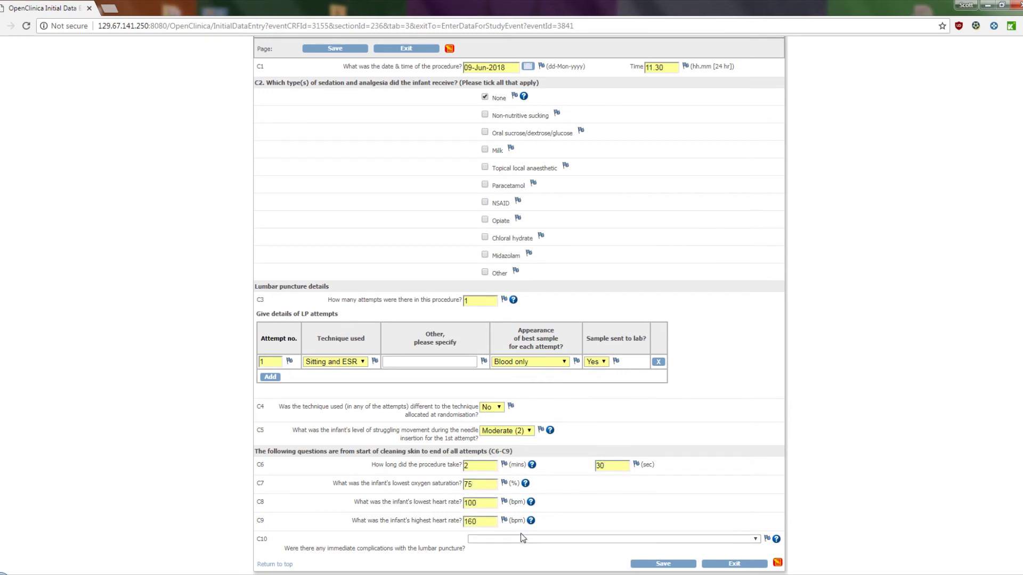
click(501, 507)
click(719, 564)
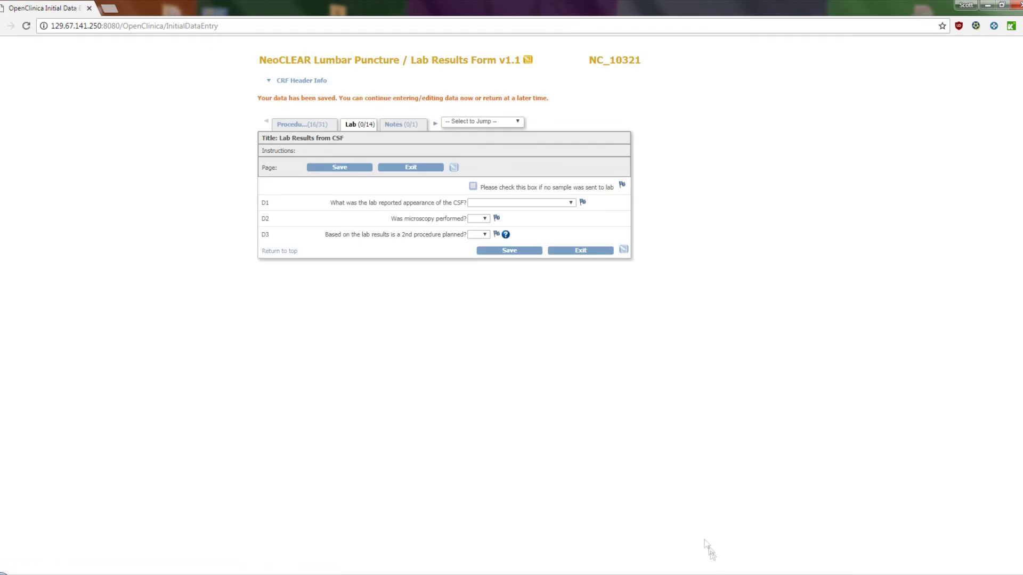
Save lab results: CSF Blood-stained/Bloody/Pinky, microscopy No (Sample insufficient), 2nd procedure Yes.
click(500, 205)
click(500, 235)
click(534, 236)
click(530, 254)
click(481, 256)
click(481, 263)
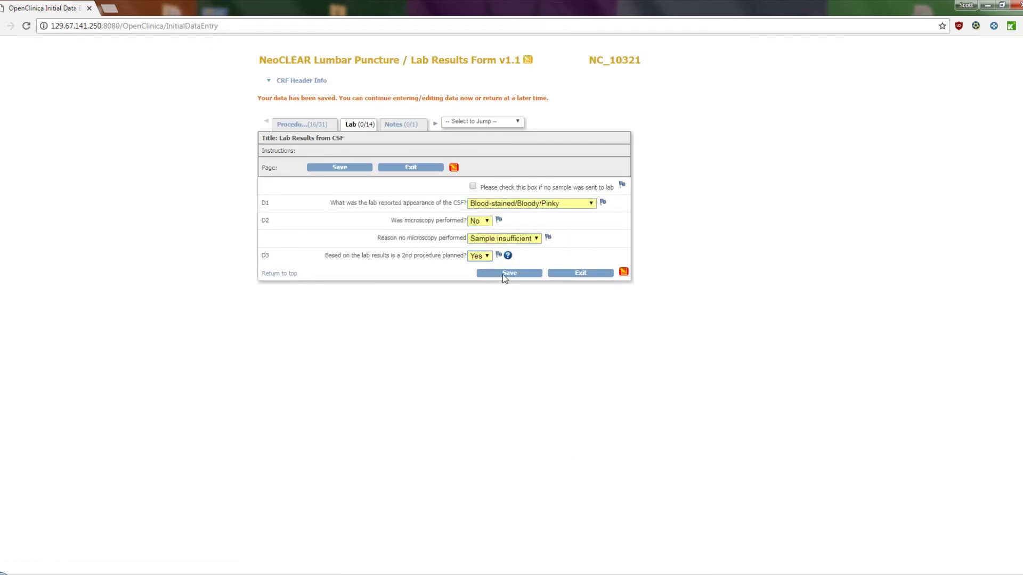
click(509, 272)
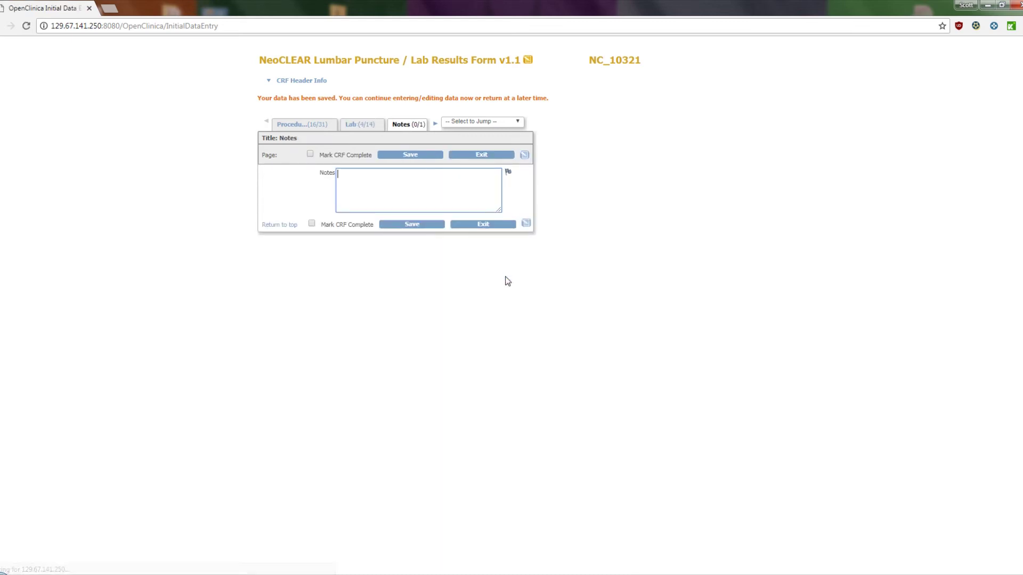
Tick Mark CRF Complete, confirm, and save the Lumbar Puncture form.
click(310, 154)
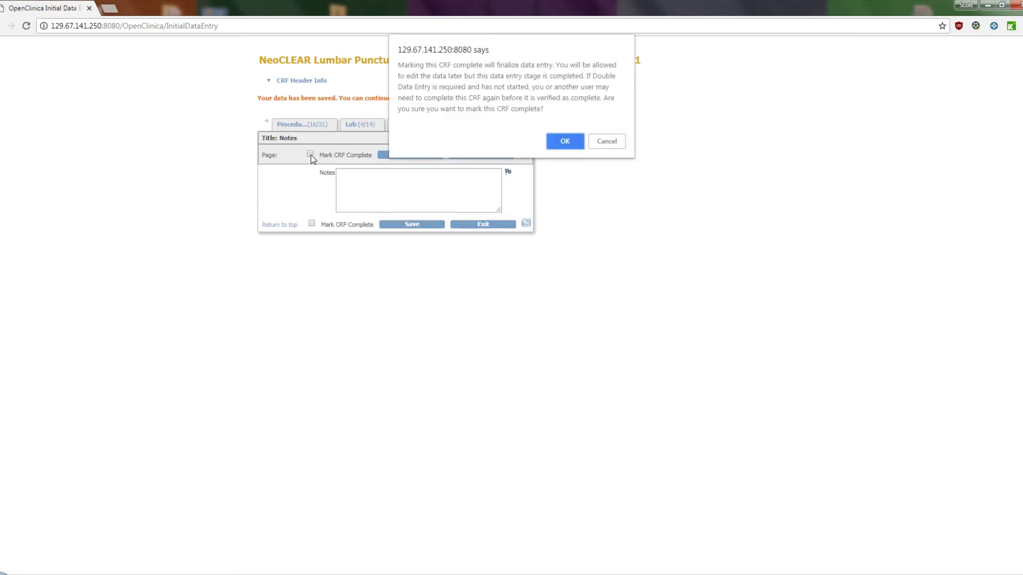
click(563, 141)
click(397, 155)
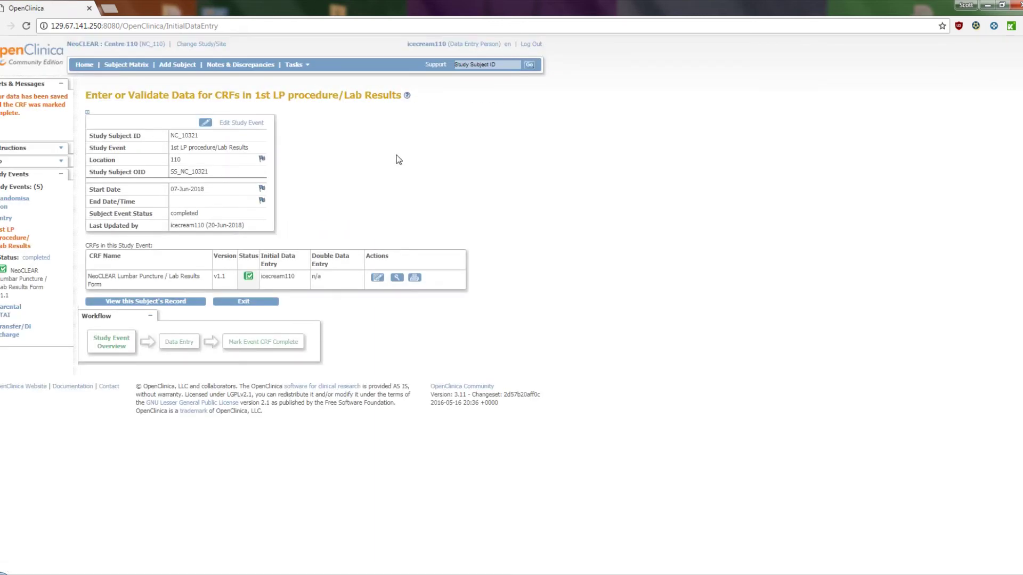
click(127, 64)
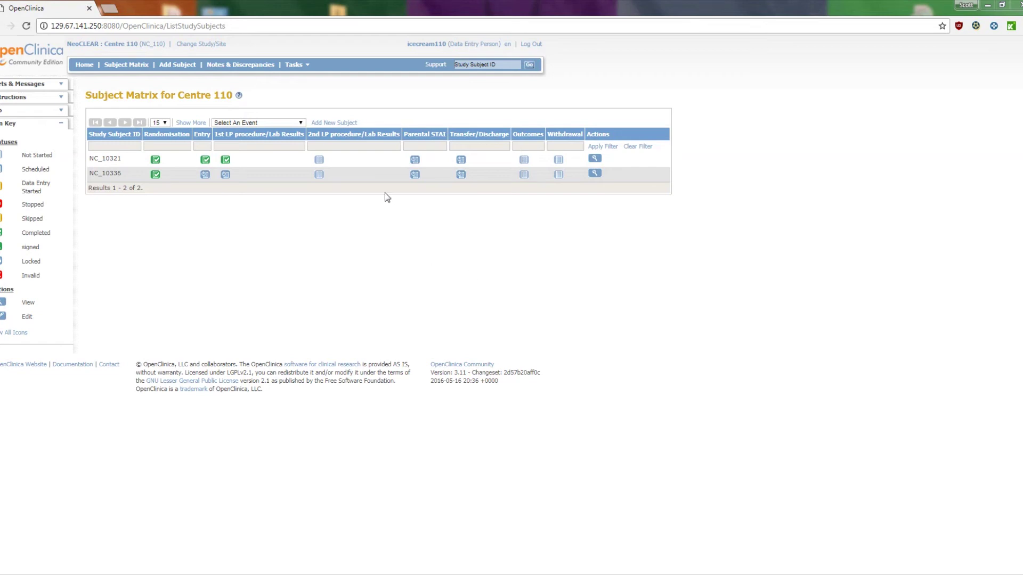
click(321, 161)
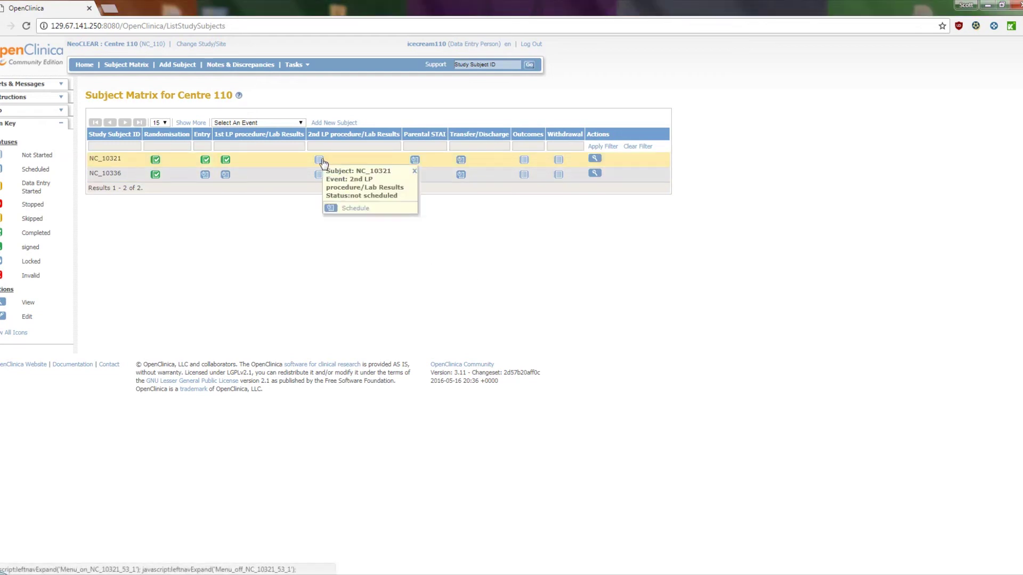
click(356, 209)
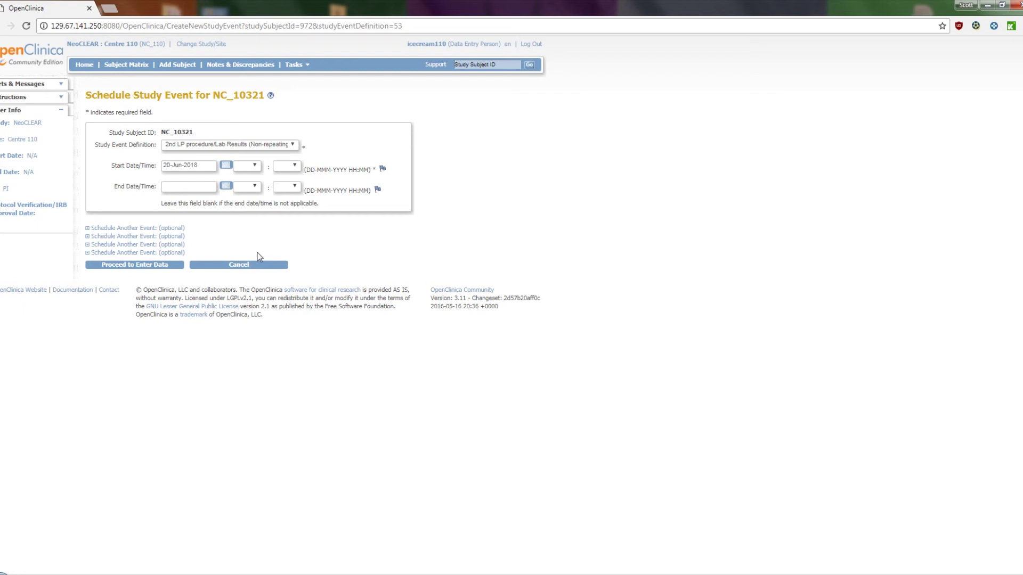
click(157, 265)
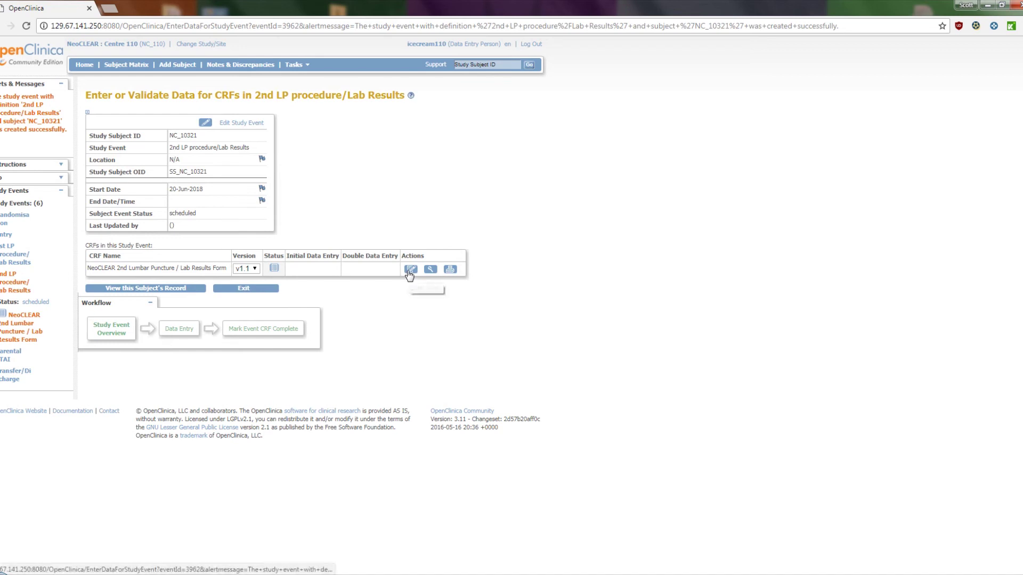
click(410, 270)
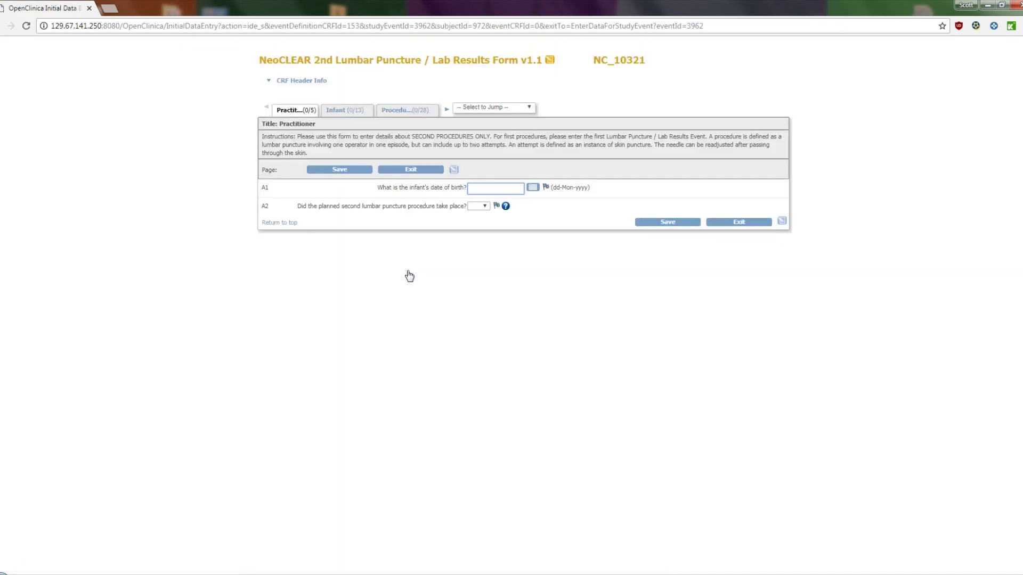
click(533, 187)
click(552, 214)
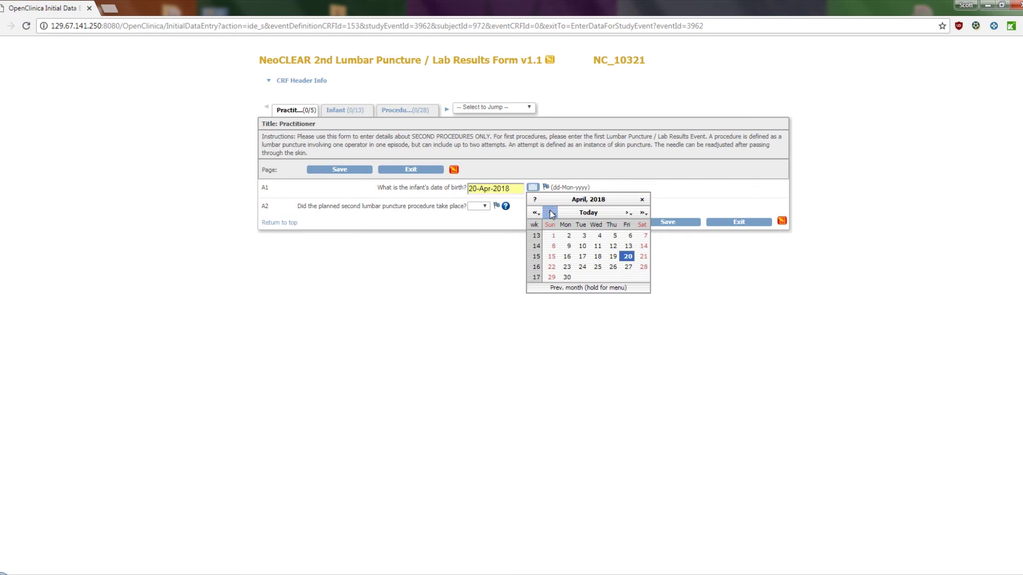
click(582, 246)
click(475, 207)
click(474, 229)
click(483, 224)
click(543, 255)
click(665, 240)
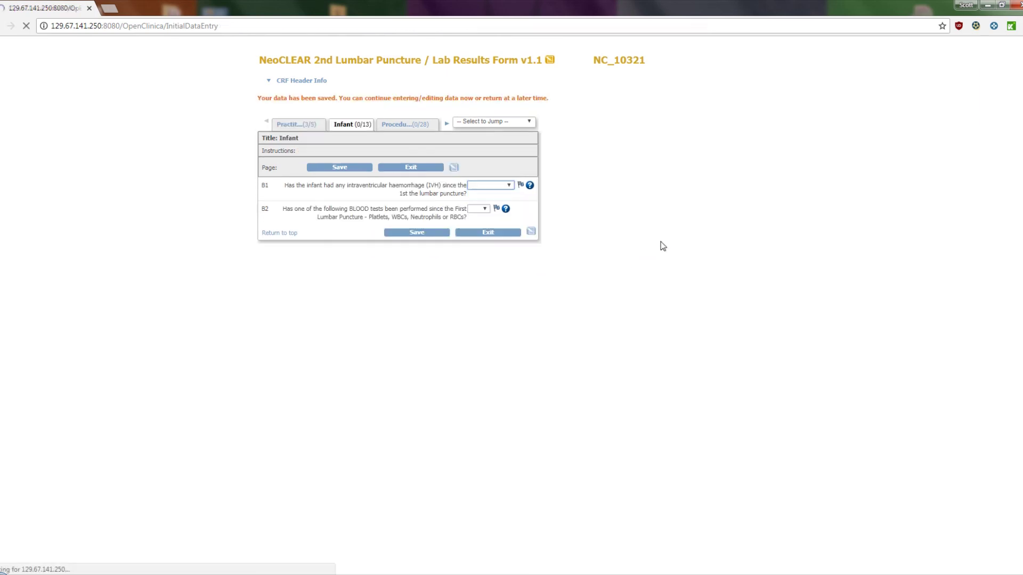
In the Notes section, mark the 2nd Lumbar Puncture CRF complete and save it.
click(493, 107)
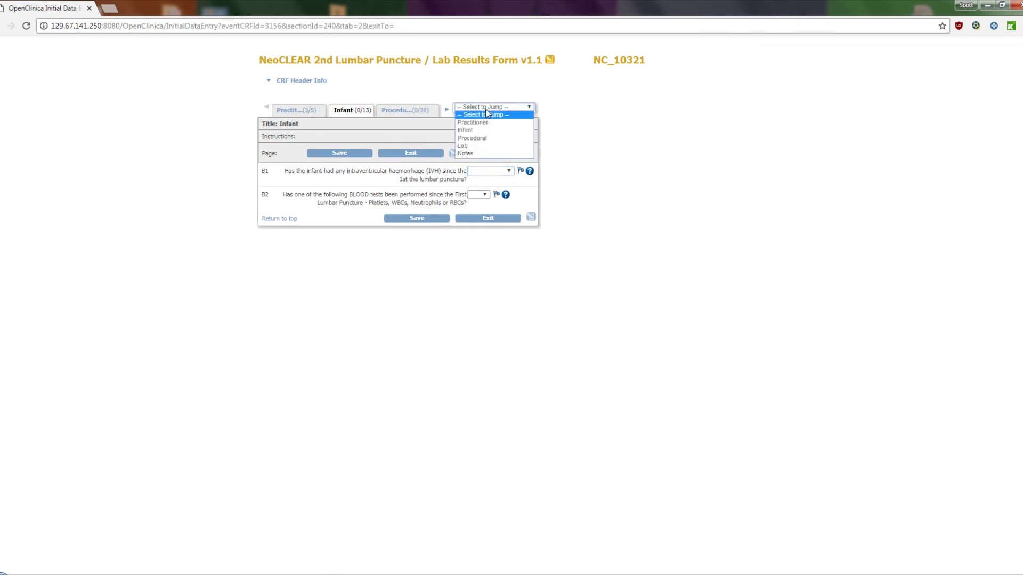
click(486, 152)
click(310, 140)
click(397, 141)
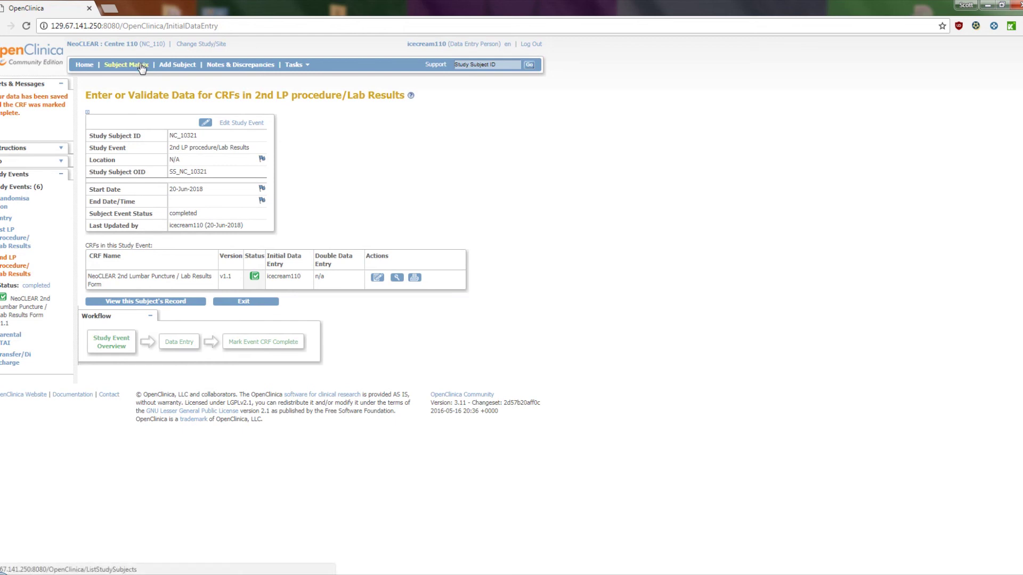
click(142, 67)
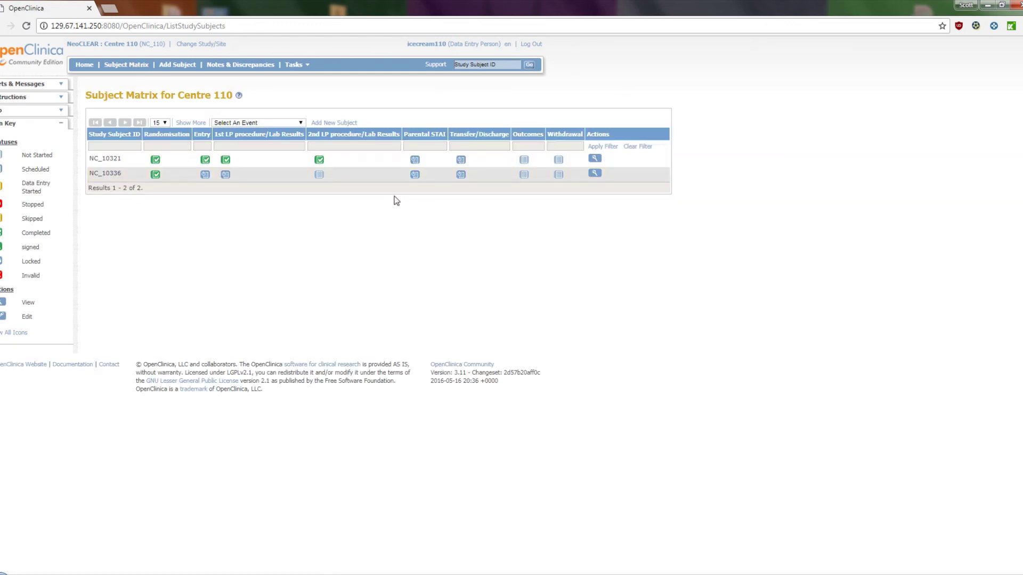
mouse_move(415, 161)
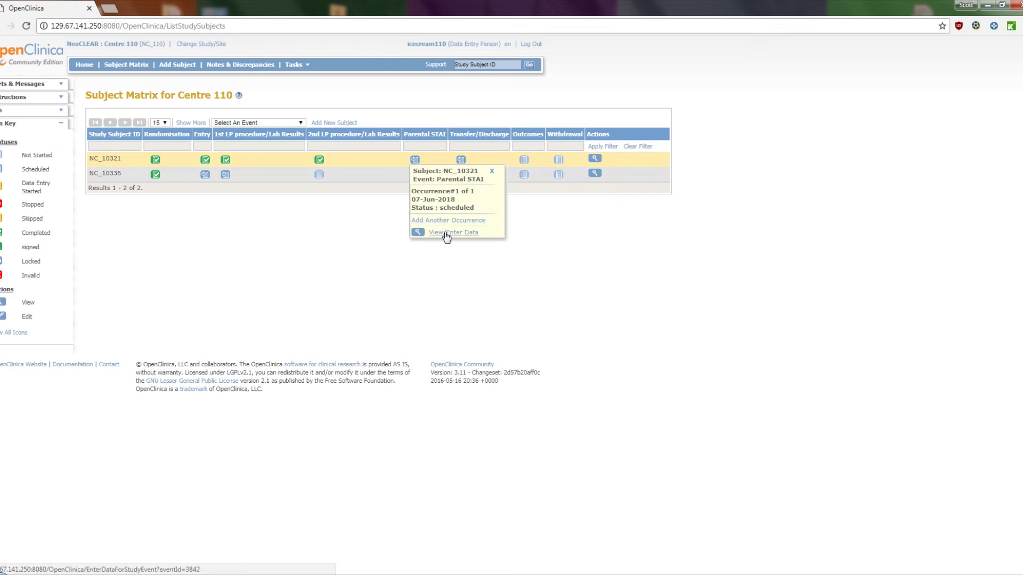
click(447, 233)
click(392, 272)
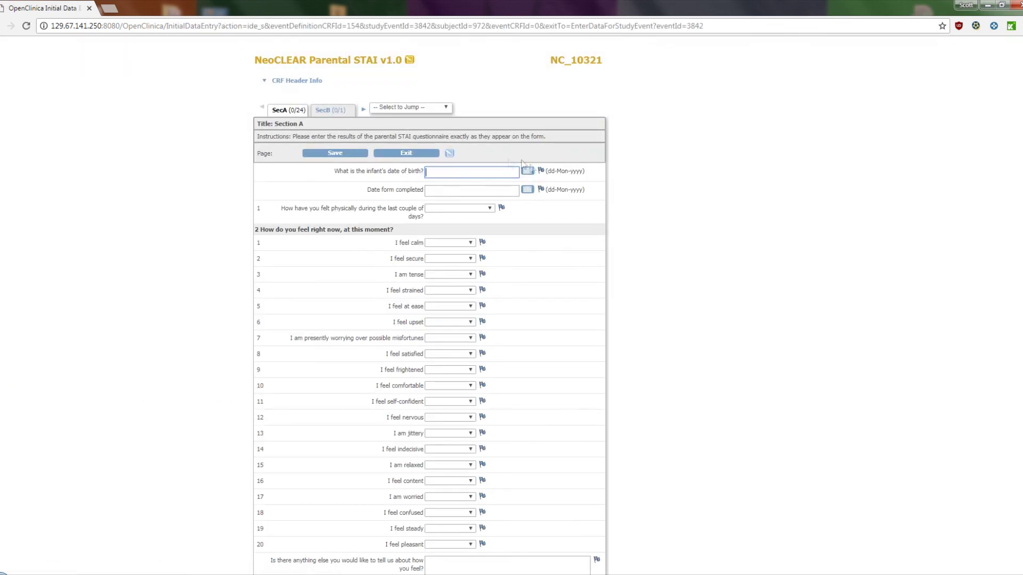
Set birth date 10-Apr-2018, completion date 14 June, and physical feeling 'Very well'.
click(527, 171)
click(543, 198)
click(467, 191)
click(527, 190)
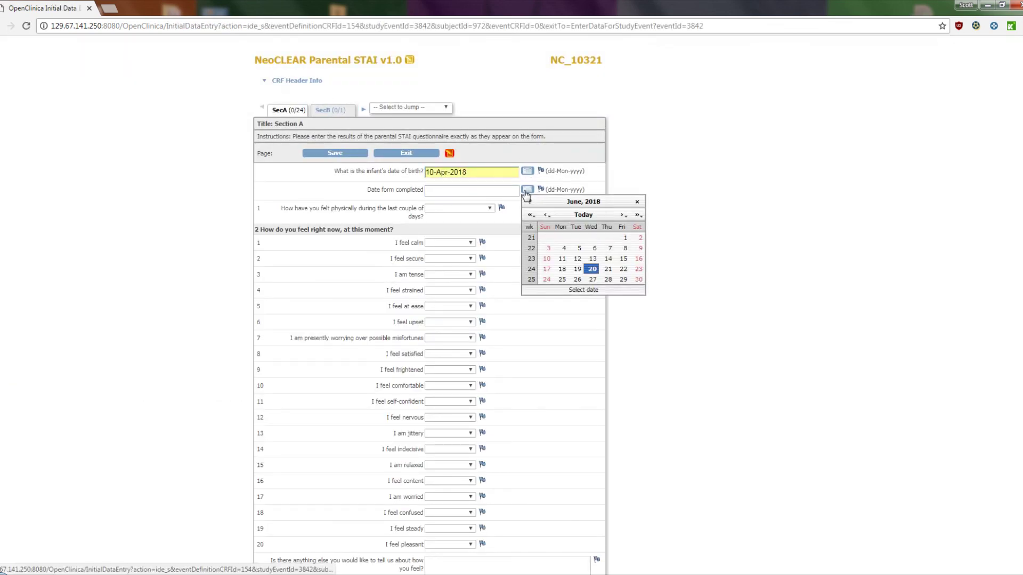
click(606, 261)
click(452, 209)
click(439, 224)
Answer all STAI feeling items, e.g. calm and secure 'Very much so', tense 'Somewhat', strained 'Moderately so'.
scroll(457, 244, down, 1)
click(452, 195)
click(448, 211)
key(v)
key(Tab)
key(v)
key(Tab)
key(s)
key(Tab)
key(n)
key(m)
key(Tab)
key(n)
key(Tab)
key(s)
key(Tab)
key(s)
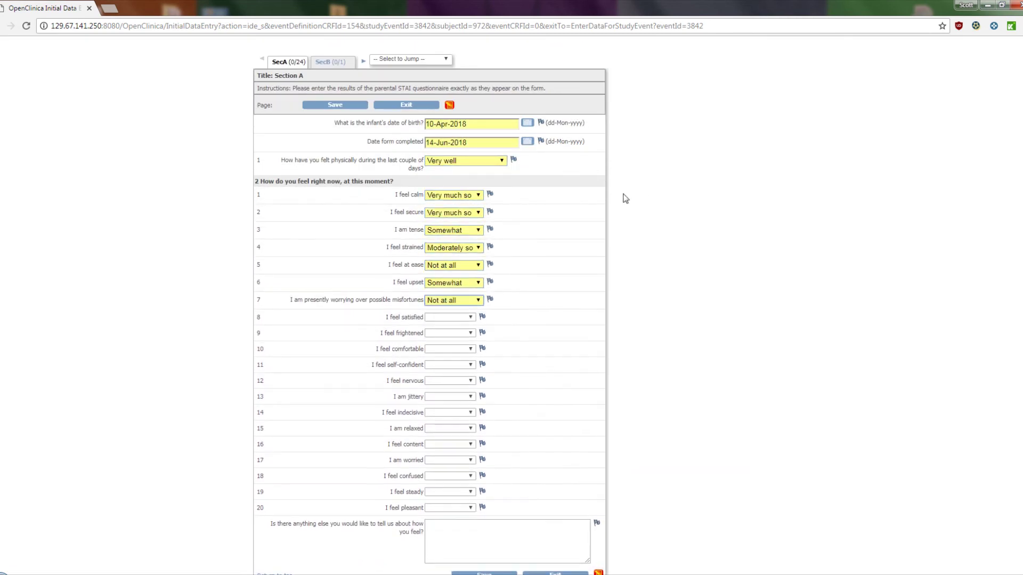
key(Tab)
key(n)
key(Tab)
key(m)
key(Tab)
key(m)
key(Tab)
key(v)
key(Tab)
key(m)
key(Tab)
key(n)
key(m)
key(Tab)
key(m)
key(Tab)
key(n)
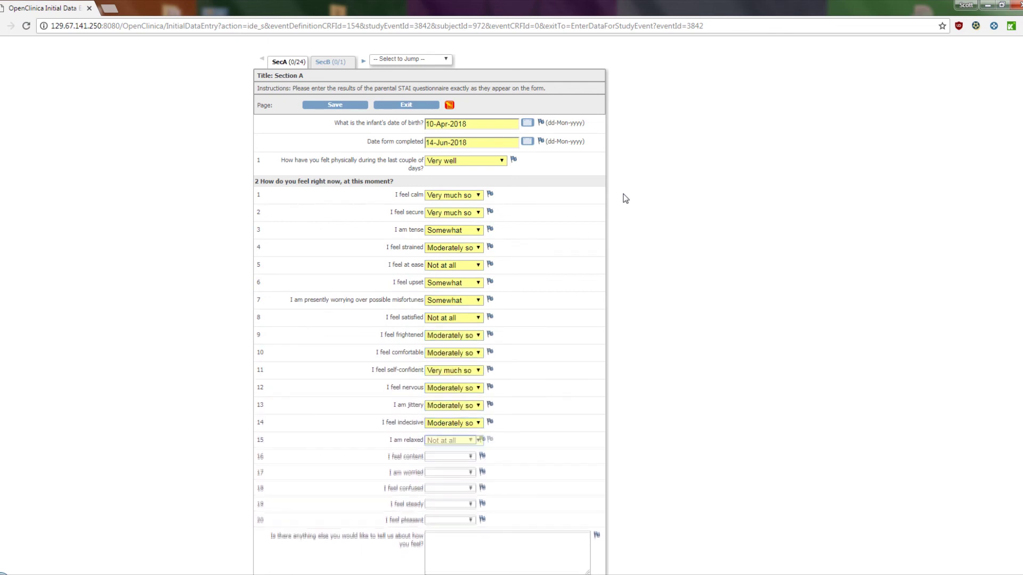
key(Tab)
key(s)
key(Tab)
key(s)
key(Tab)
key(m)
key(Tab)
key(s)
key(Tab)
key(s)
key(Tab)
Save section A, mark the Parental STAI CRF complete, save, and return to the Subject Matrix.
scroll(670, 180, down, 1)
click(491, 566)
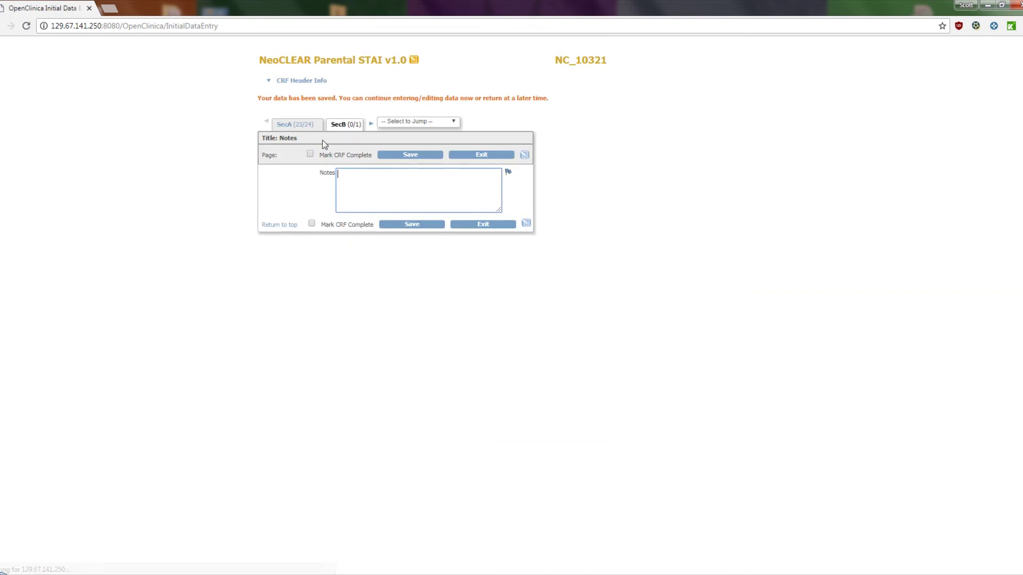
click(310, 154)
click(564, 139)
click(394, 155)
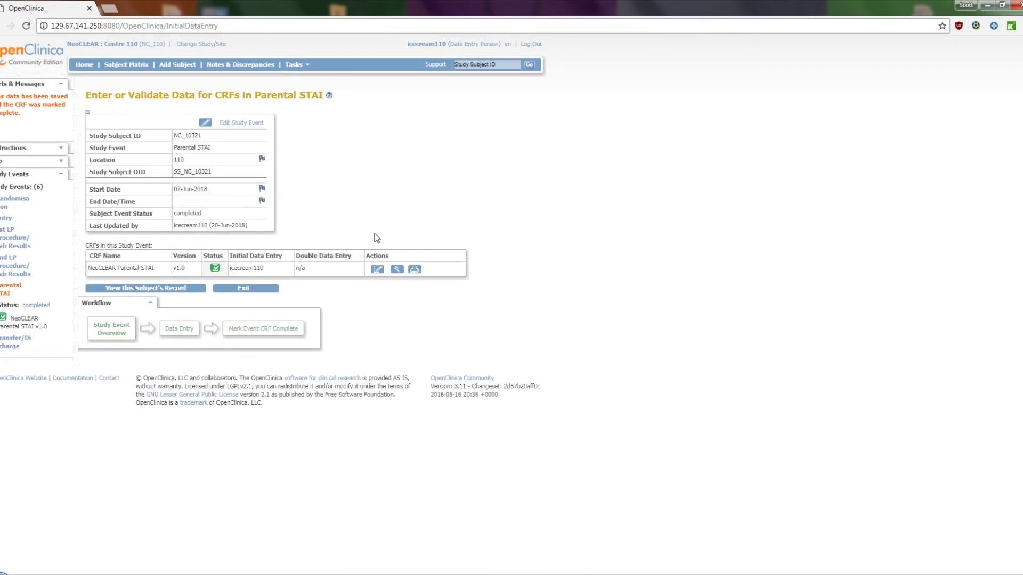
click(125, 68)
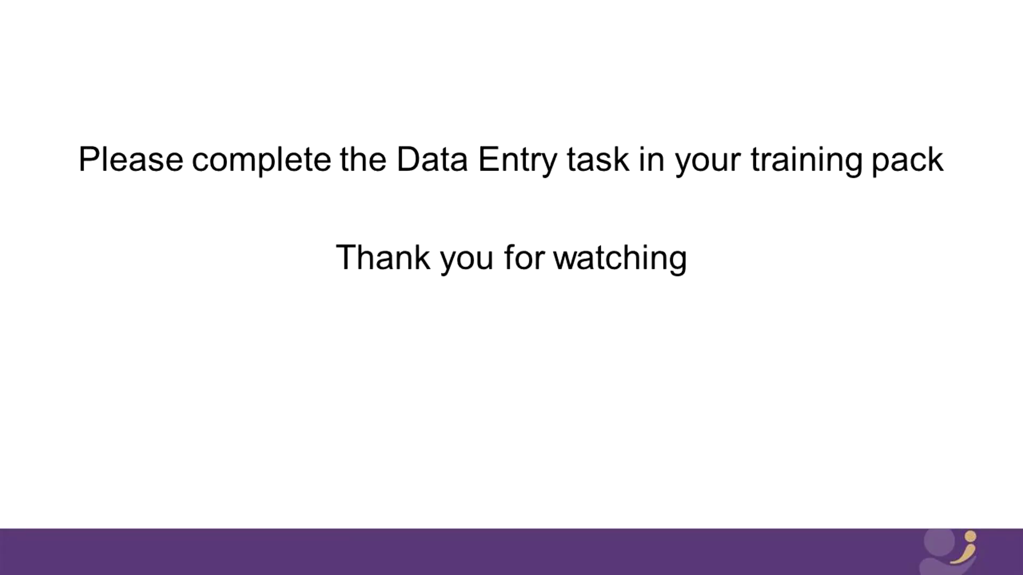